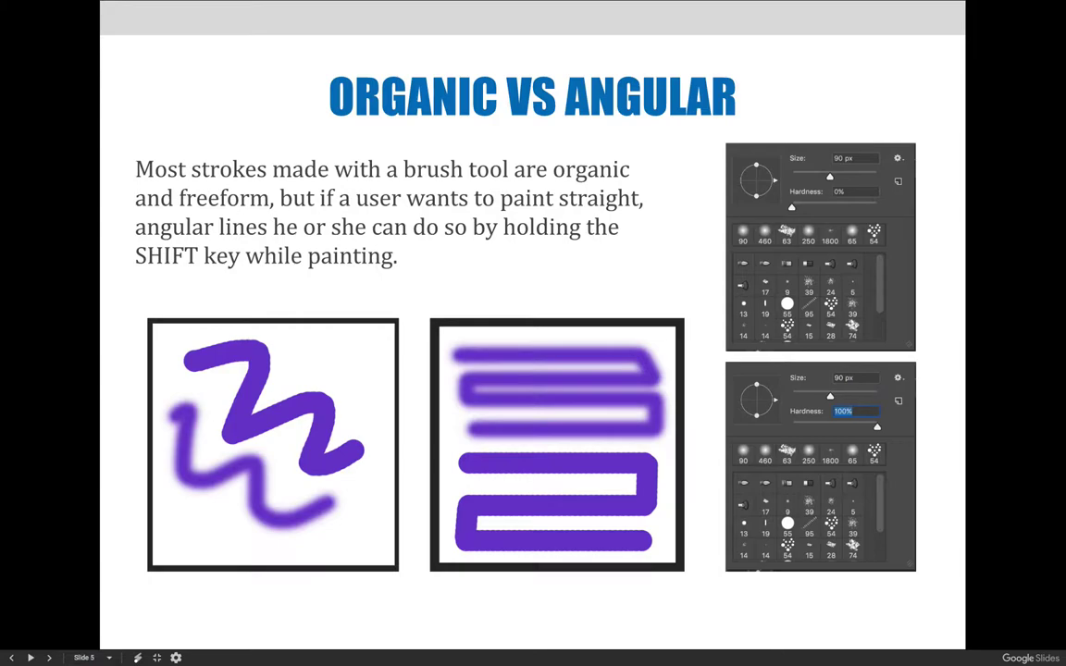
Step: Exit the full-screen slideshow and bring Photoshop with the pink-and-purple Untitled-2 canvas to the front
key("Escape")
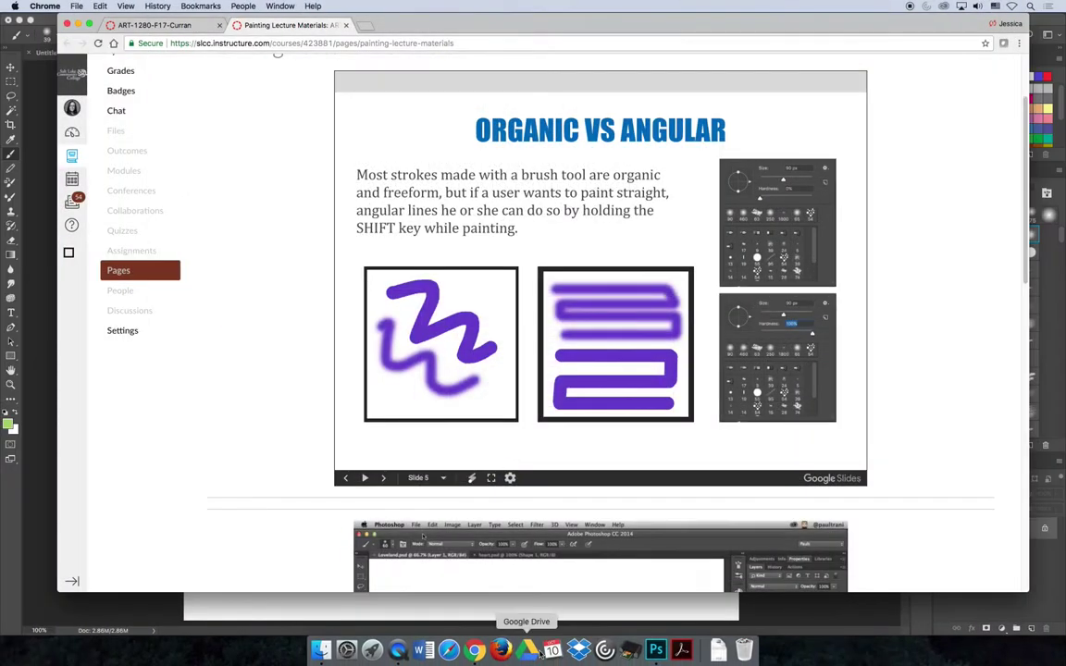
left_click(654, 651)
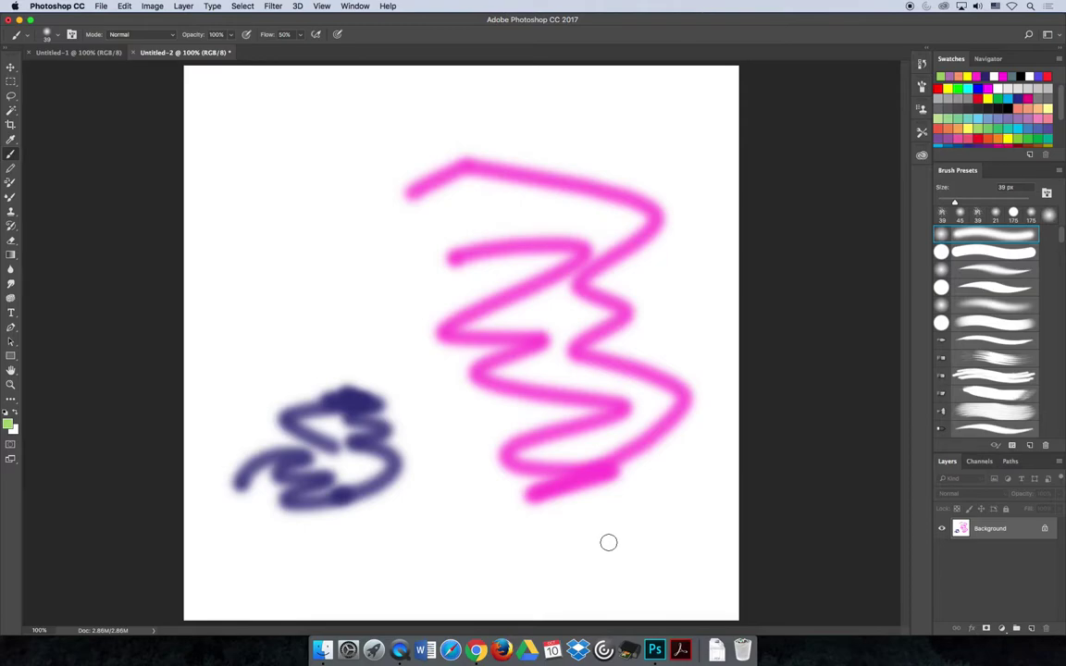
Step: Select the whole Untitled-2 canvas and fill it with White, then return to the Brush tool
key("super+a")
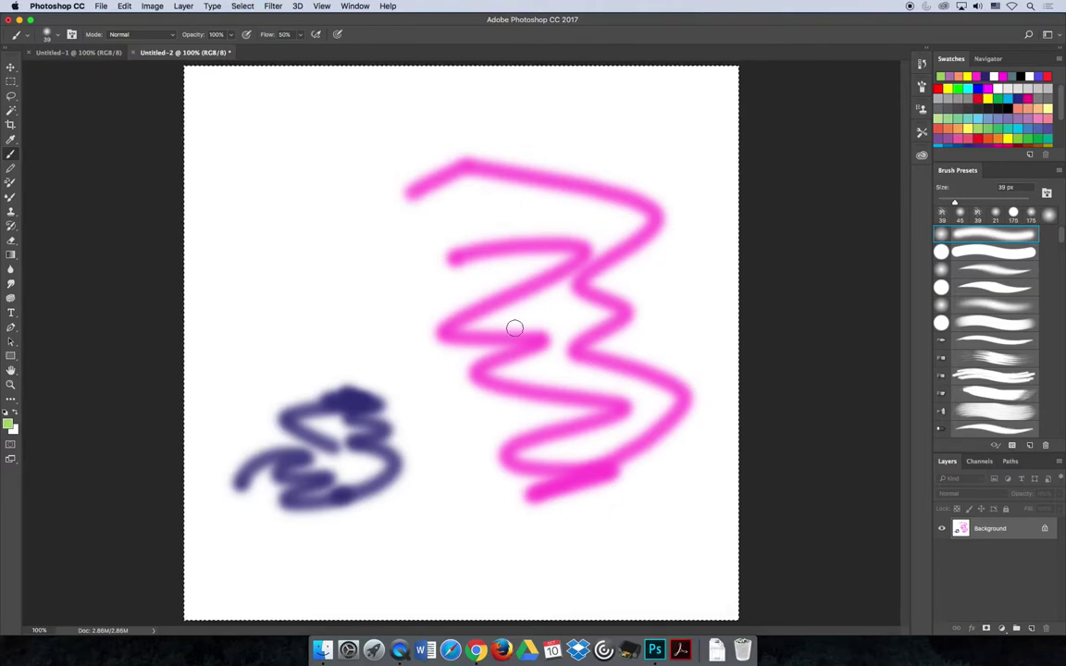
left_click(124, 5)
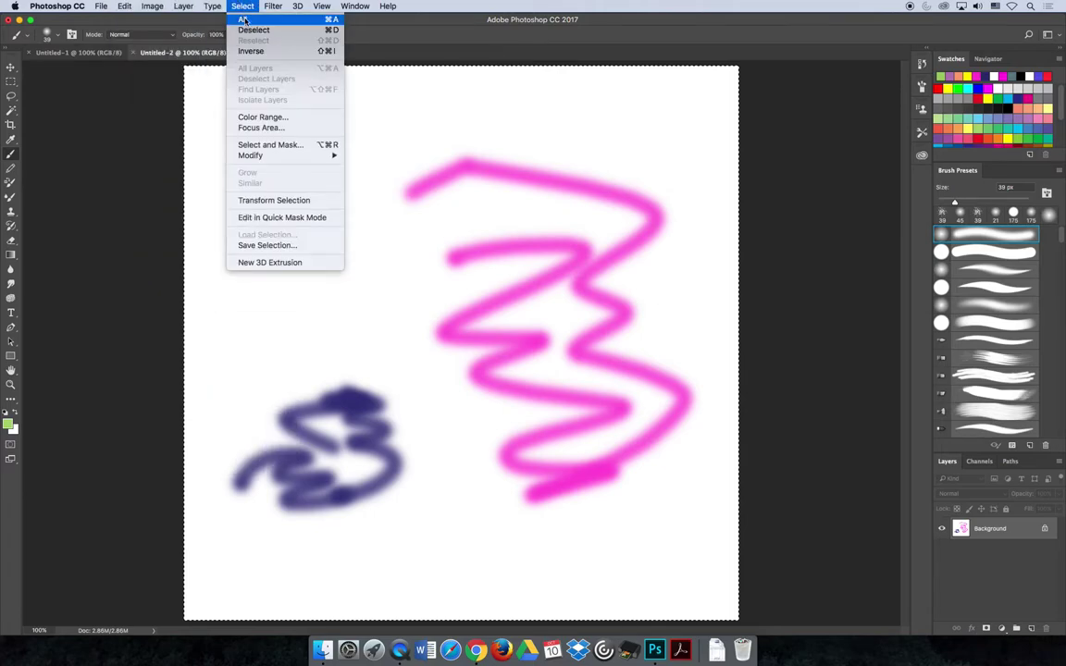
left_click(242, 19)
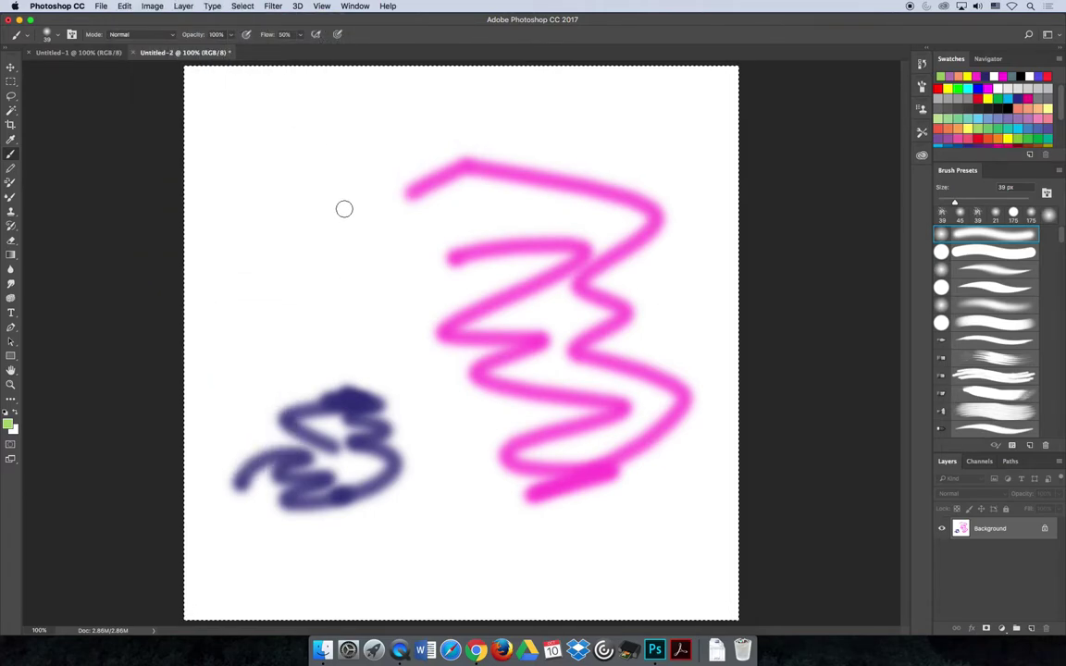
key("shift+BackSpace")
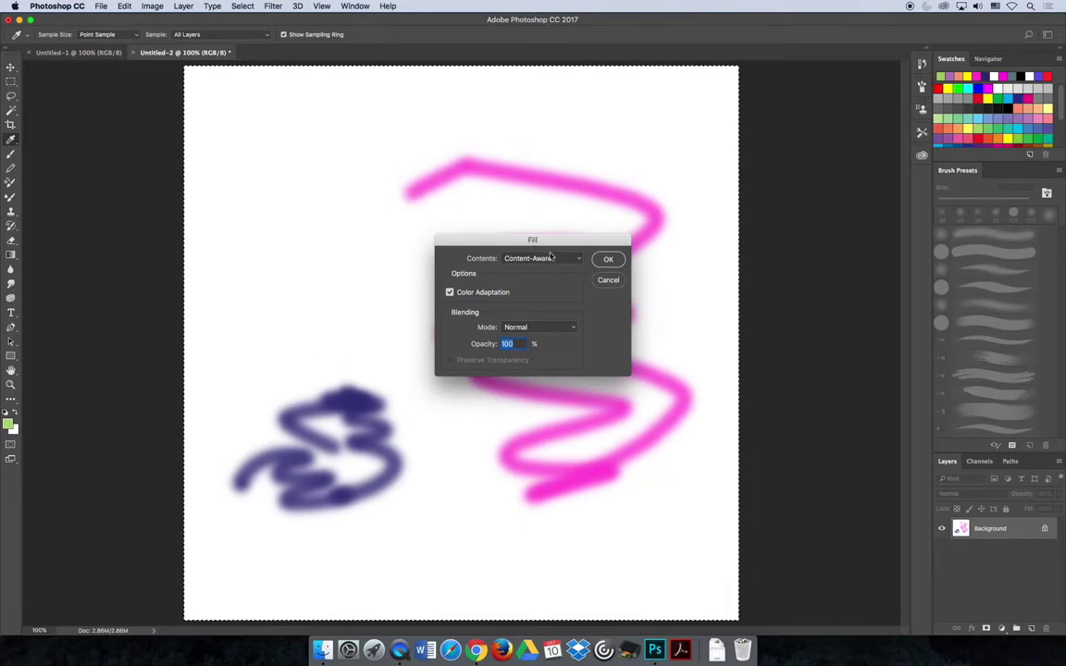
left_click(551, 259)
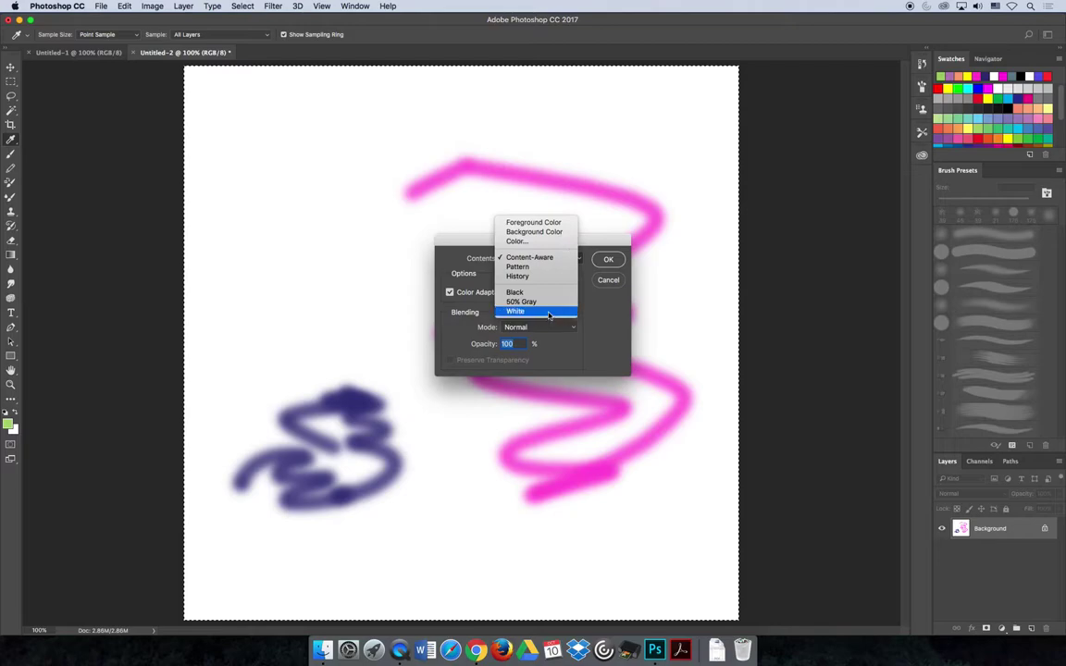
left_click(549, 311)
left_click(608, 259)
key("b")
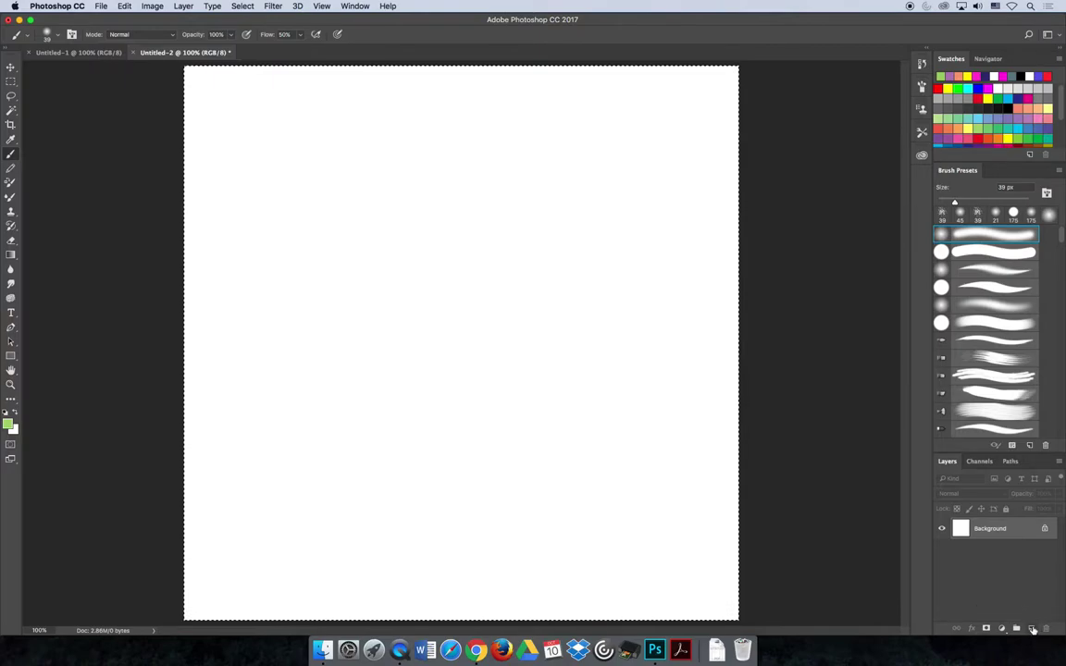
Step: Add Layer 1, deselect, and paint a soft green wavy stroke with an angular line below
left_click(1033, 630)
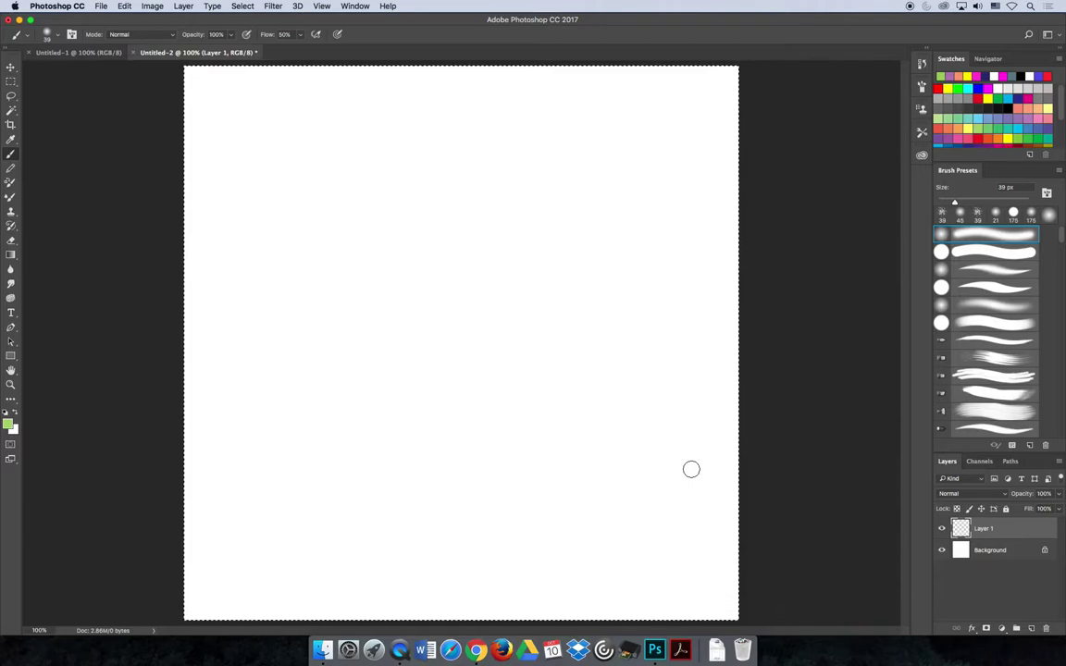
key("super+d")
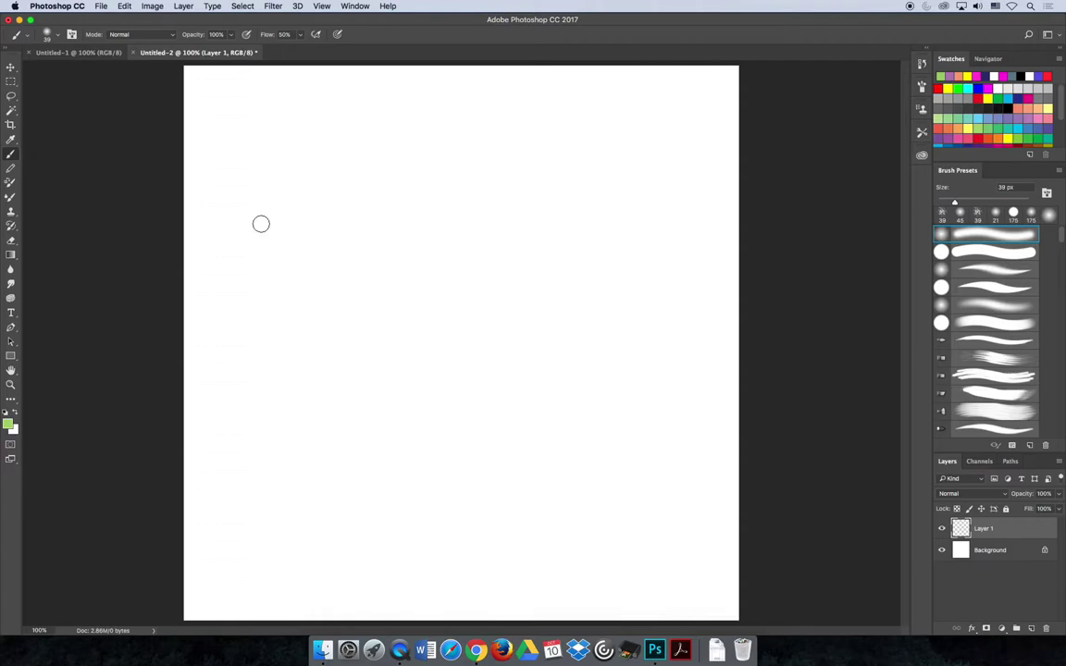
mouse_move(257, 193)
left_mouse_down()
mouse_move(330, 141)
mouse_move(327, 190)
mouse_move(434, 202)
mouse_move(416, 263)
mouse_move(483, 210)
mouse_move(559, 201)
mouse_move(547, 281)
mouse_move(642, 258)
mouse_move(649, 151)
mouse_move(552, 111)
mouse_move(496, 150)
mouse_move(429, 111)
mouse_move(368, 100)
mouse_move(230, 131)
mouse_move(206, 174)
mouse_move(258, 184)
left_mouse_up()
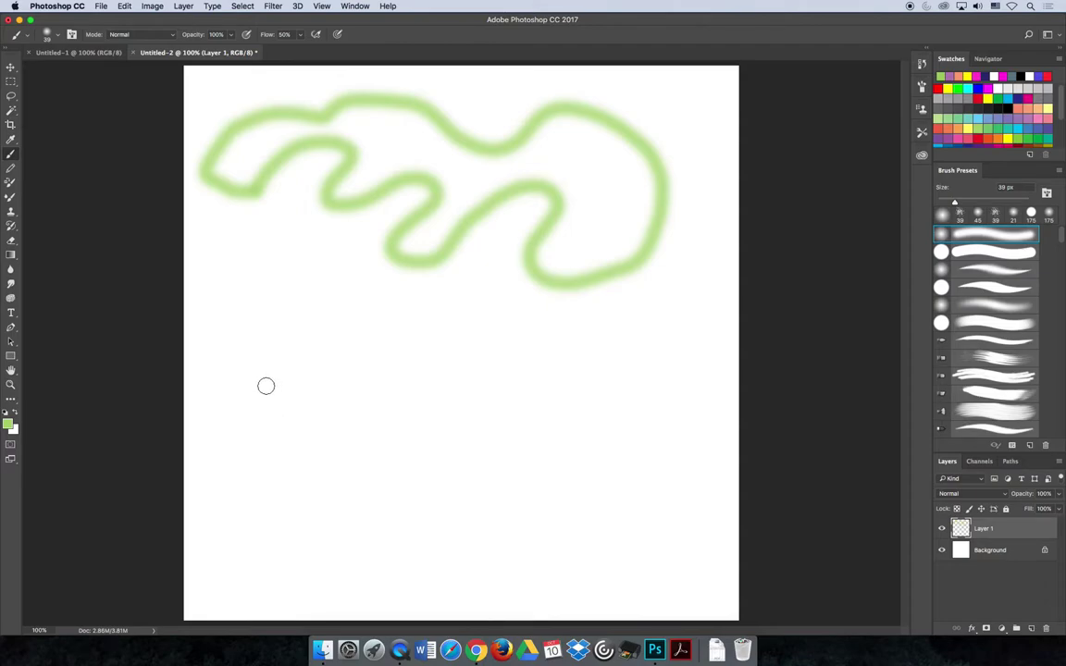
left_click_drag(266, 386, 550, 390)
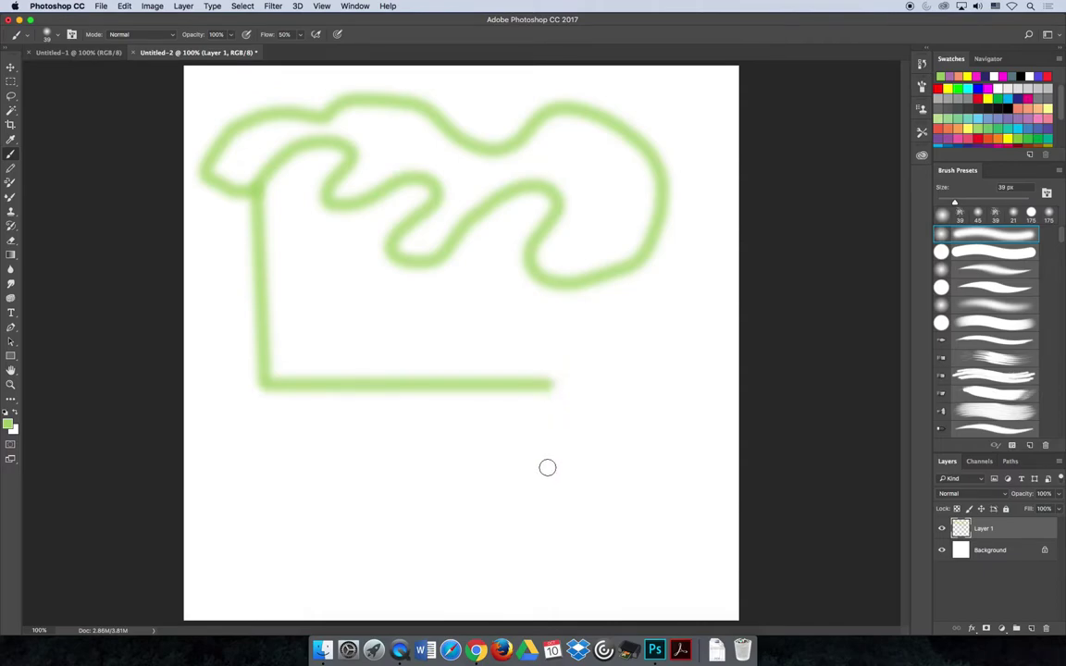
Step: Close a green rectangle below the wave with straight Shift-click lines
left_click(546, 531, "shift")
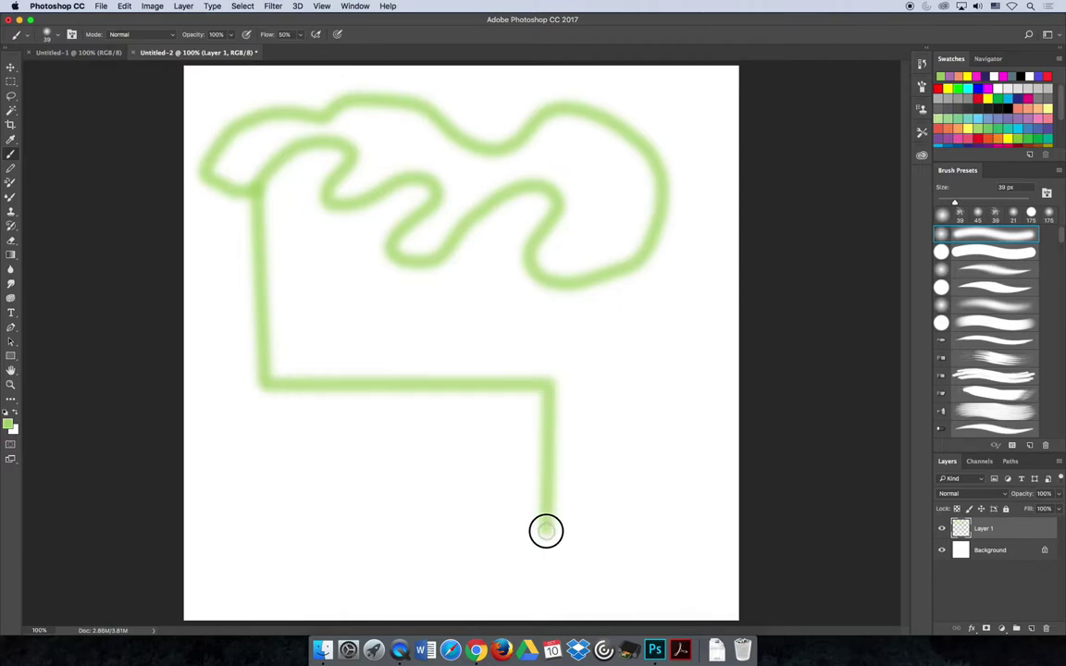
left_click(273, 524, "shift")
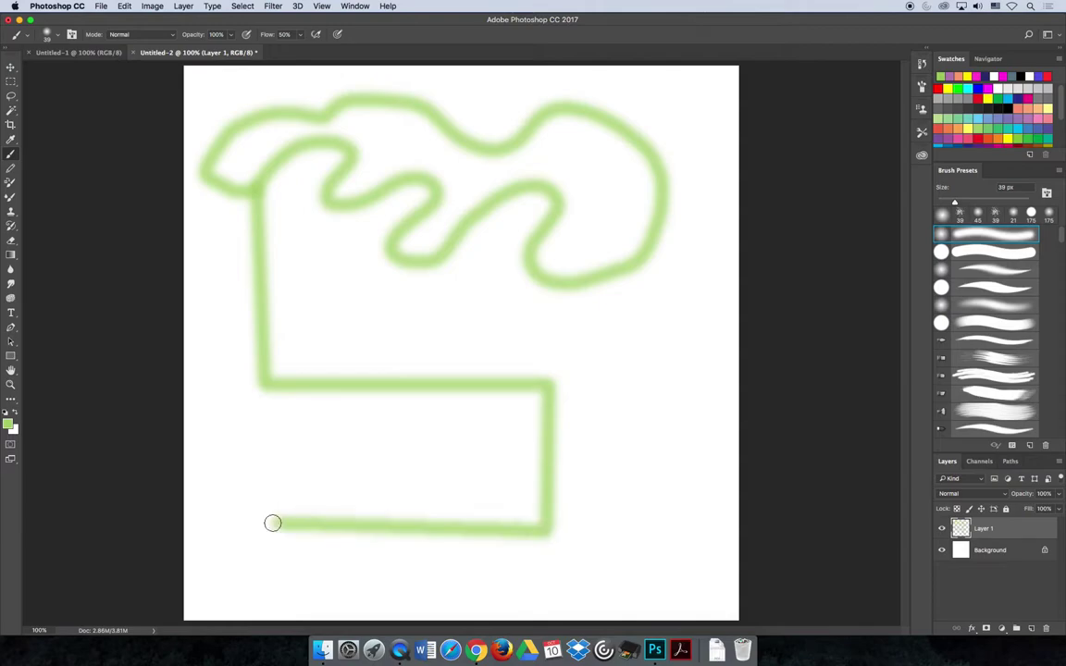
left_click(267, 385, "shift")
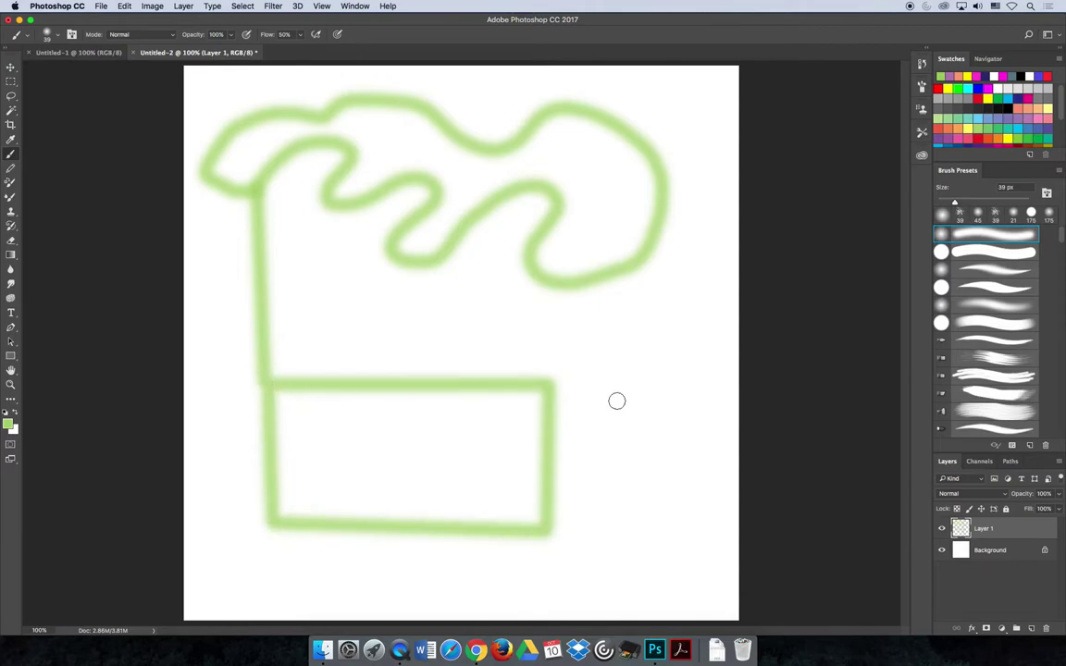
Step: Draw a stepped green line on the right rising to the canvas top
left_click(569, 333)
left_click(617, 332, "shift")
left_click_drag(617, 331, 613, 417)
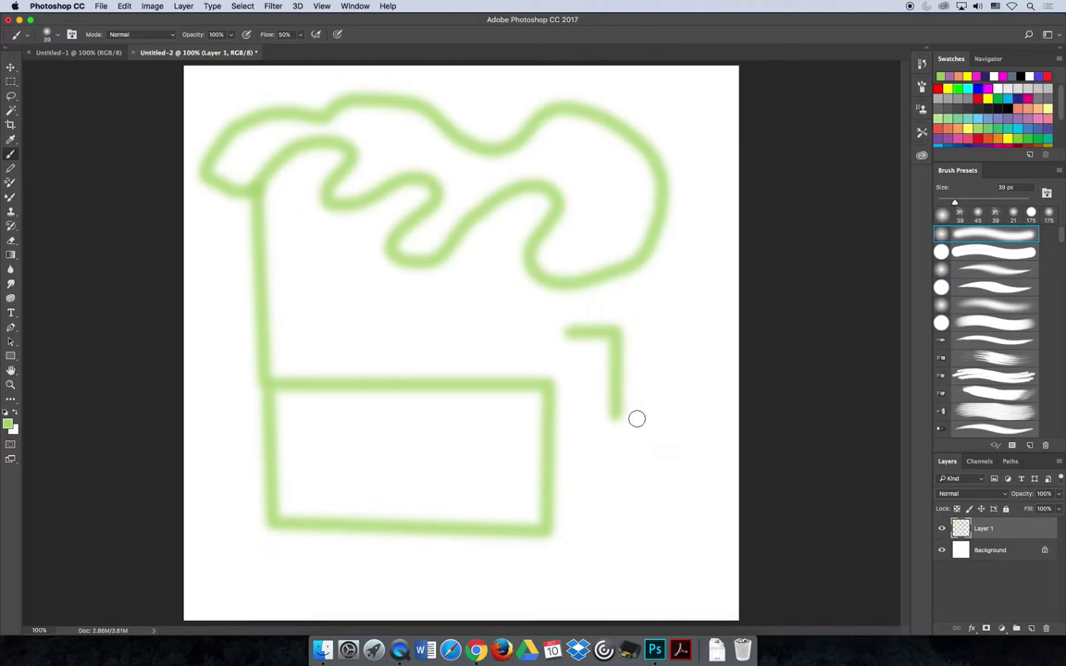
left_click(699, 417, "shift")
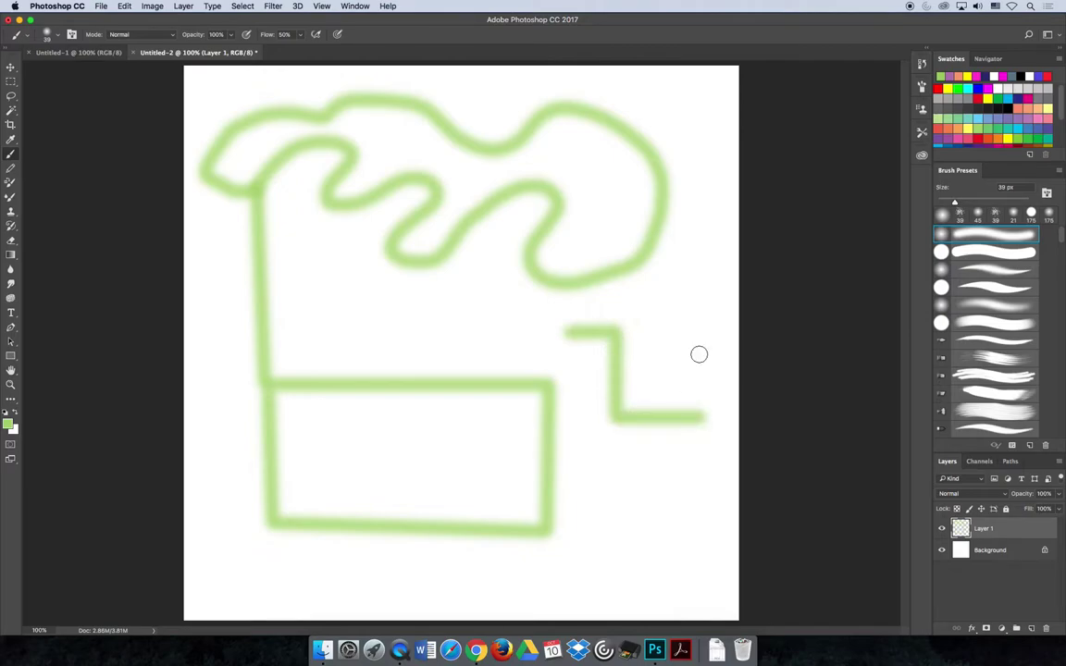
mouse_move(698, 414)
left_mouse_down()
mouse_move(698, 343)
mouse_move(651, 343)
left_mouse_up()
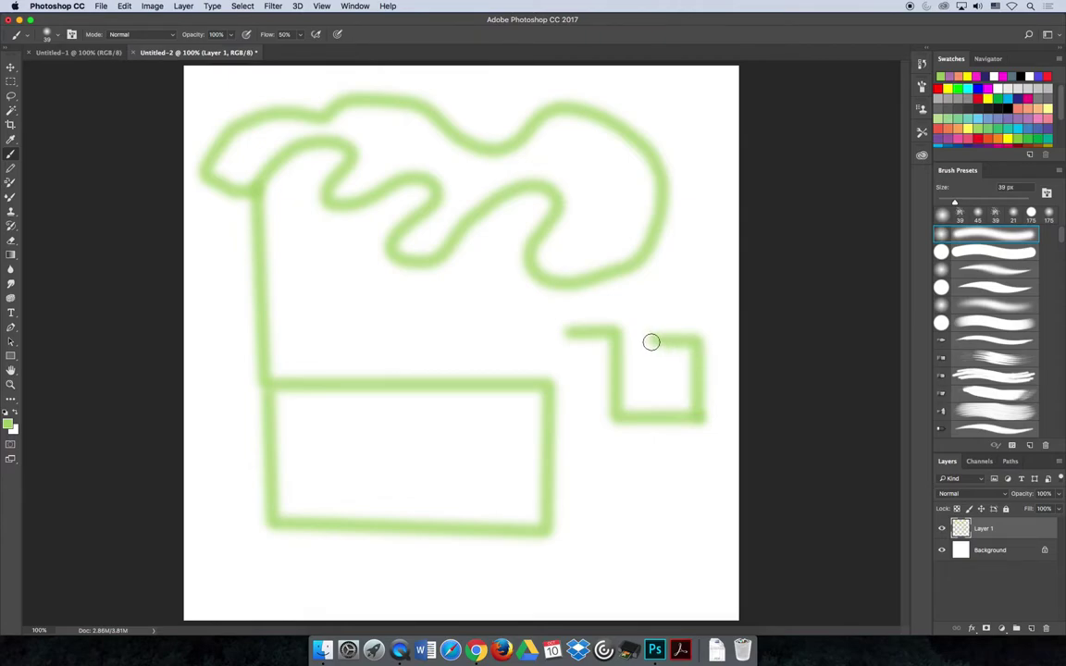
mouse_move(651, 342)
left_mouse_down()
mouse_move(647, 289)
mouse_move(711, 289)
mouse_move(704, 240)
left_mouse_up()
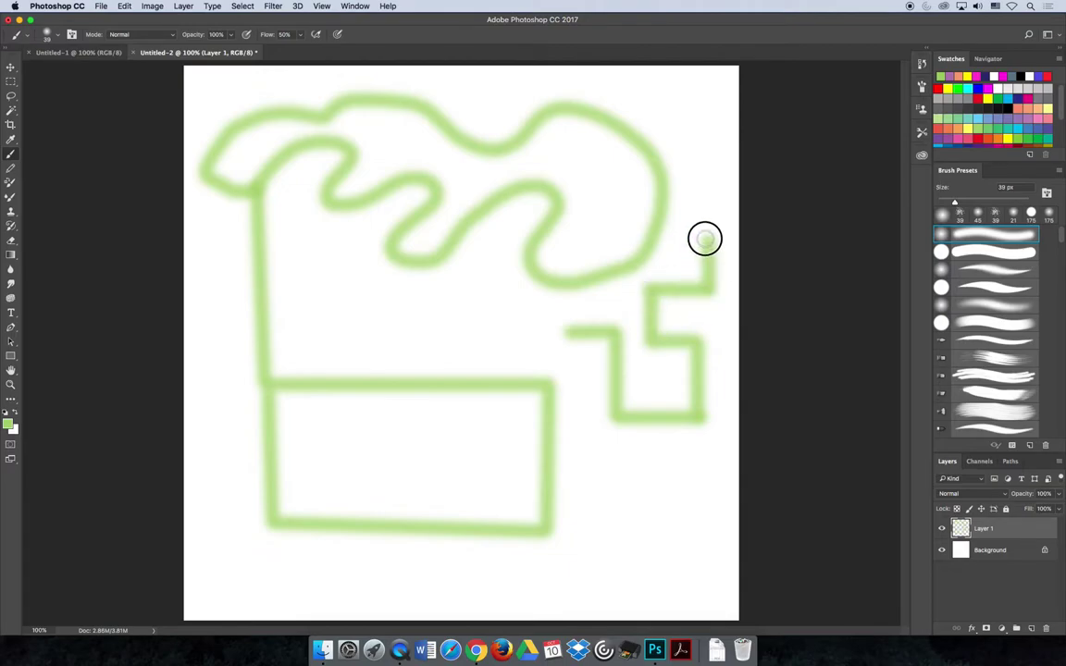
left_click(701, 81, "shift")
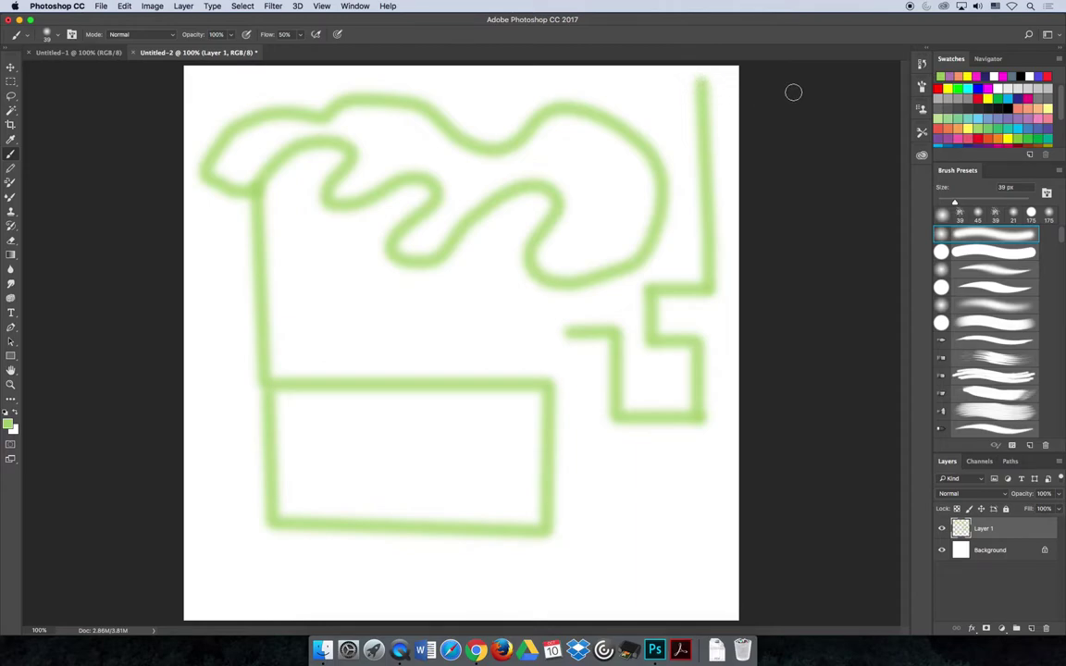
Step: Switch to Chrome and present the lecture full screen, advancing to slide 6, Brush Sizes
left_click(477, 651)
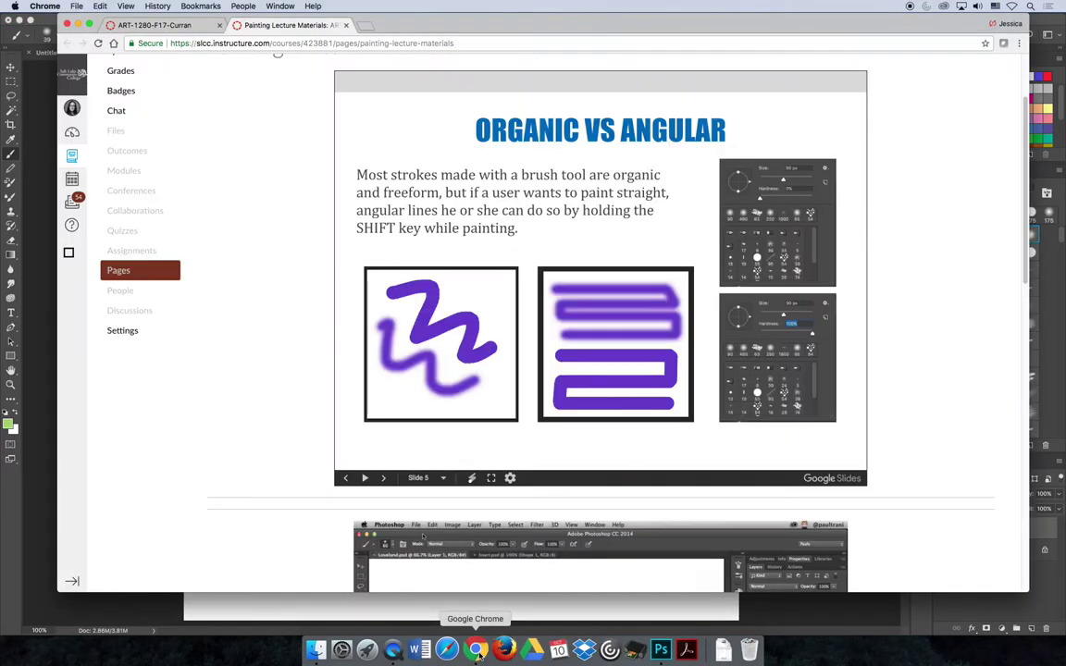
left_click(491, 478)
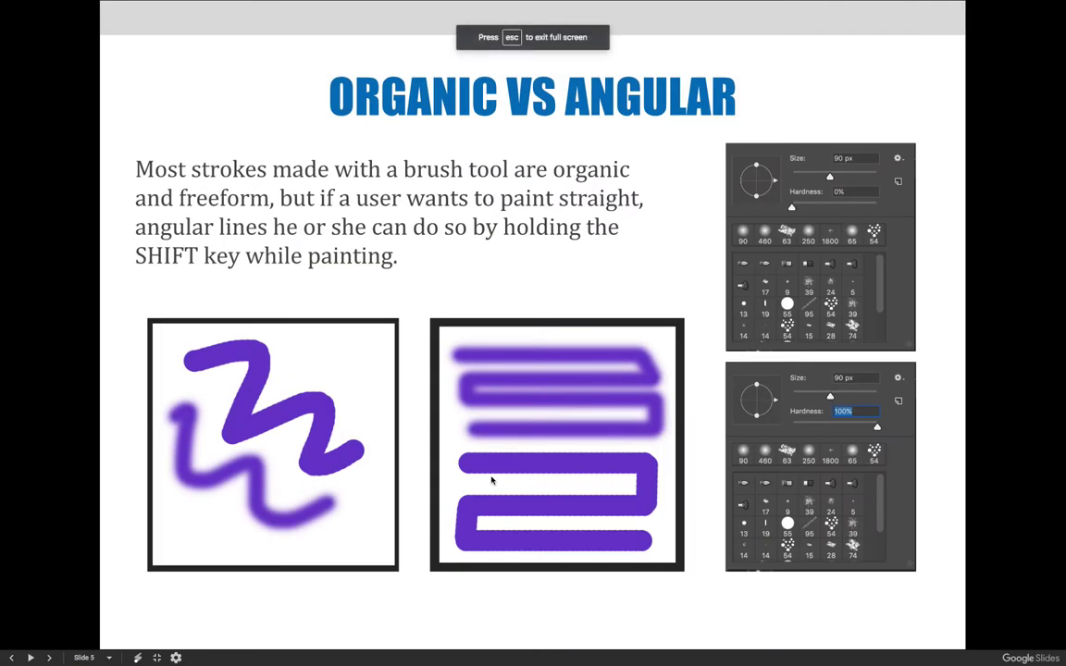
left_click(492, 479)
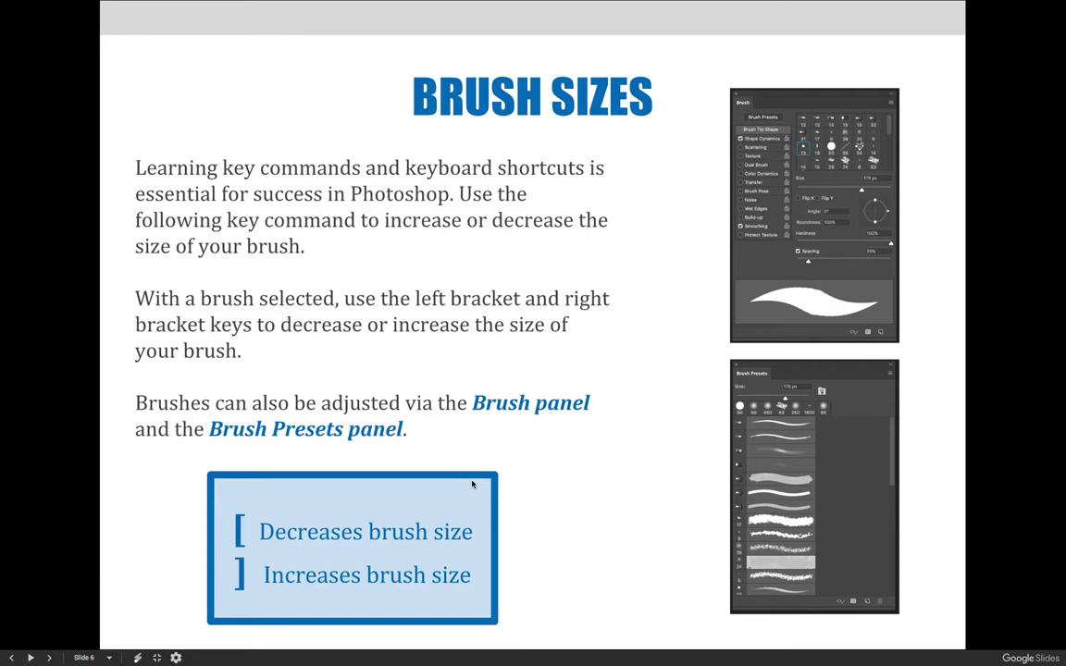
Step: Return to Photoshop and raise the brush size to 66 px in the Brush panel
key("Escape")
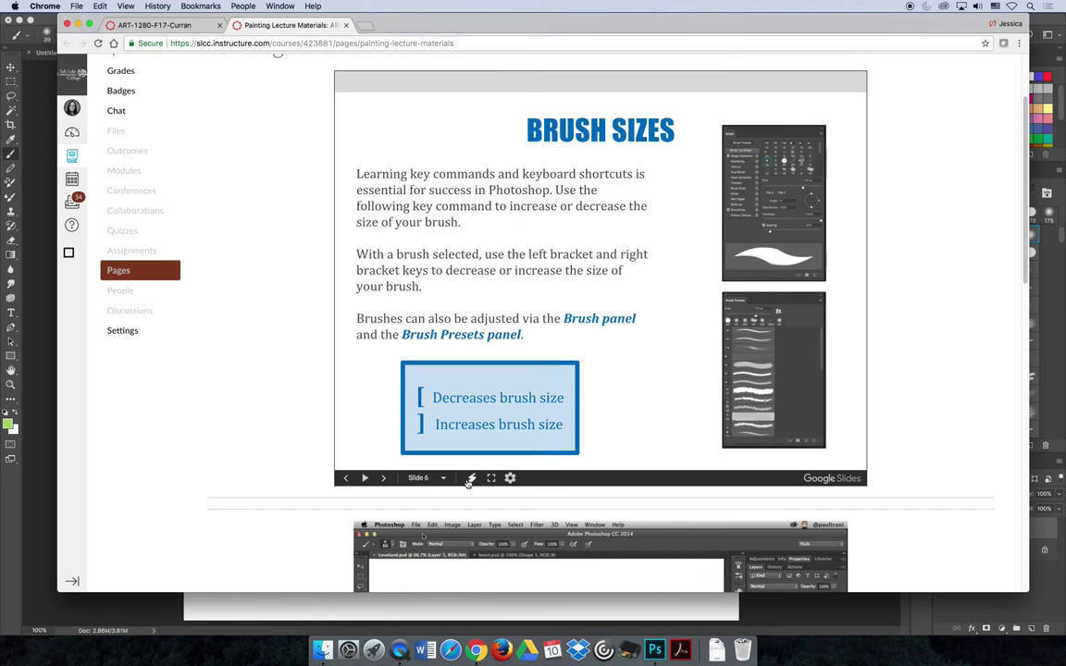
left_click(655, 650)
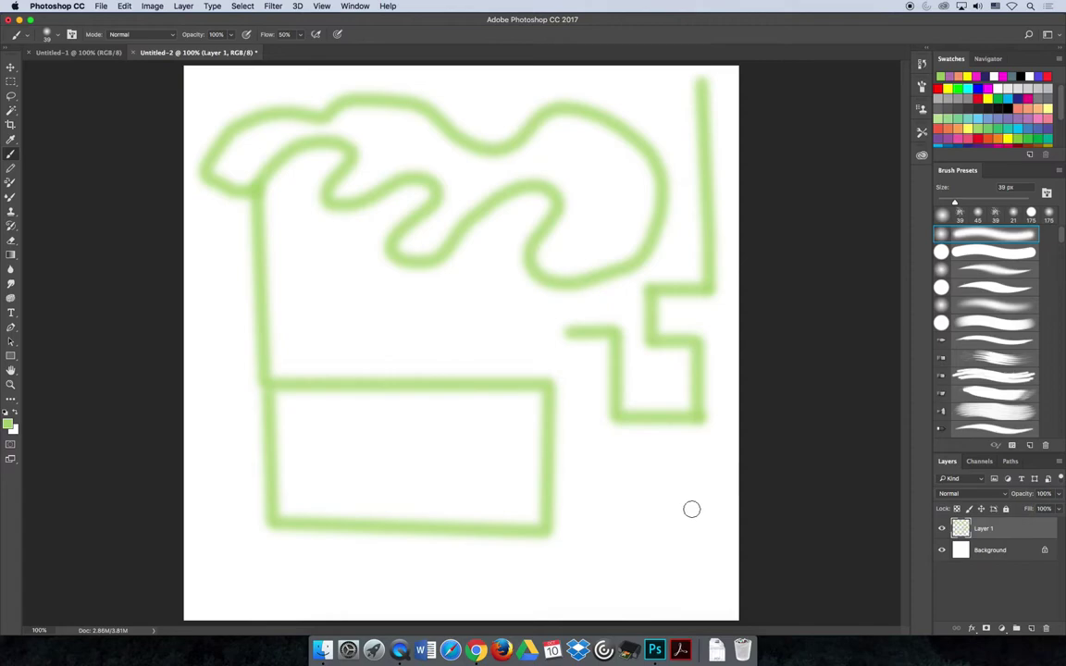
left_click(355, 5)
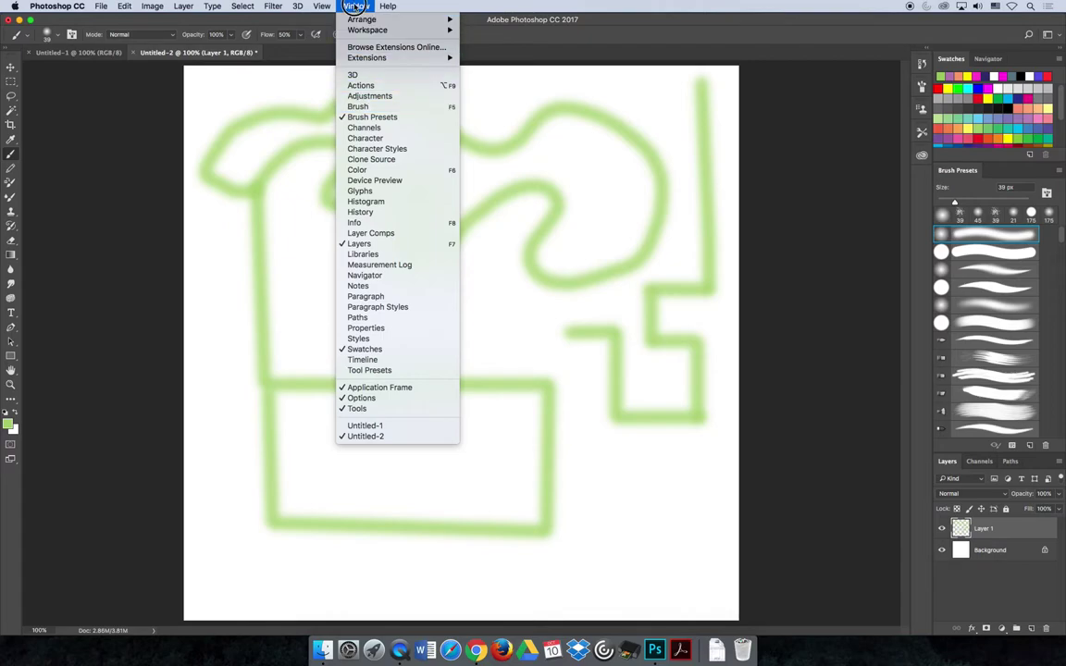
left_click(350, 6)
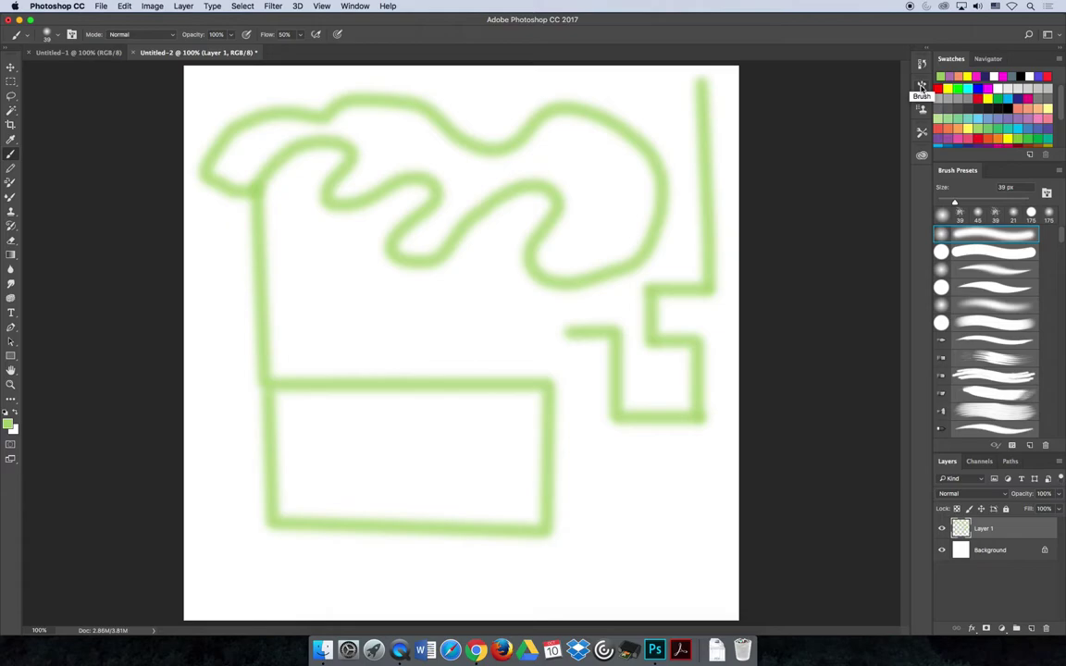
left_click(922, 87)
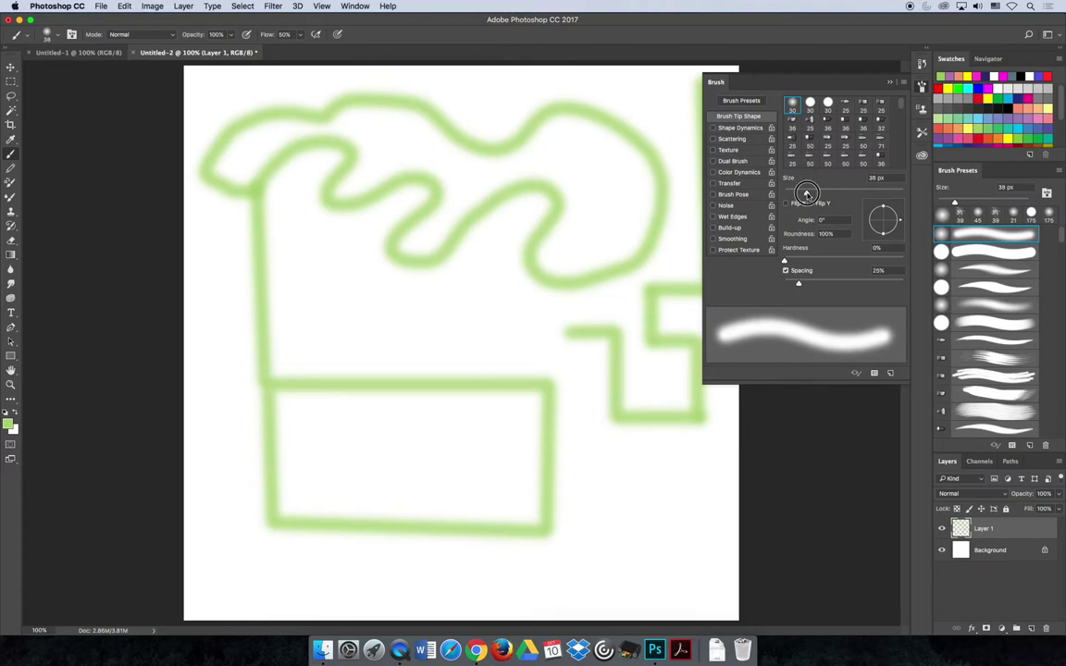
mouse_move(808, 193)
left_mouse_down()
mouse_move(833, 191)
mouse_move(802, 192)
left_mouse_up()
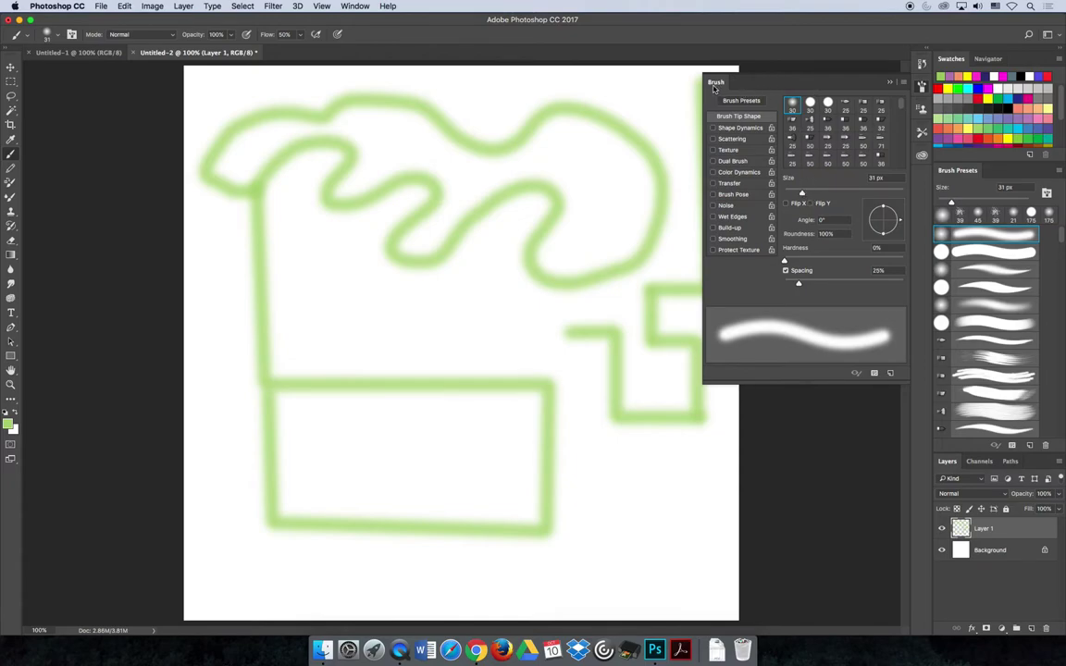
Step: Set the soft brush to about 51 px and paint a vertical green stroke down the right side
left_click(58, 35)
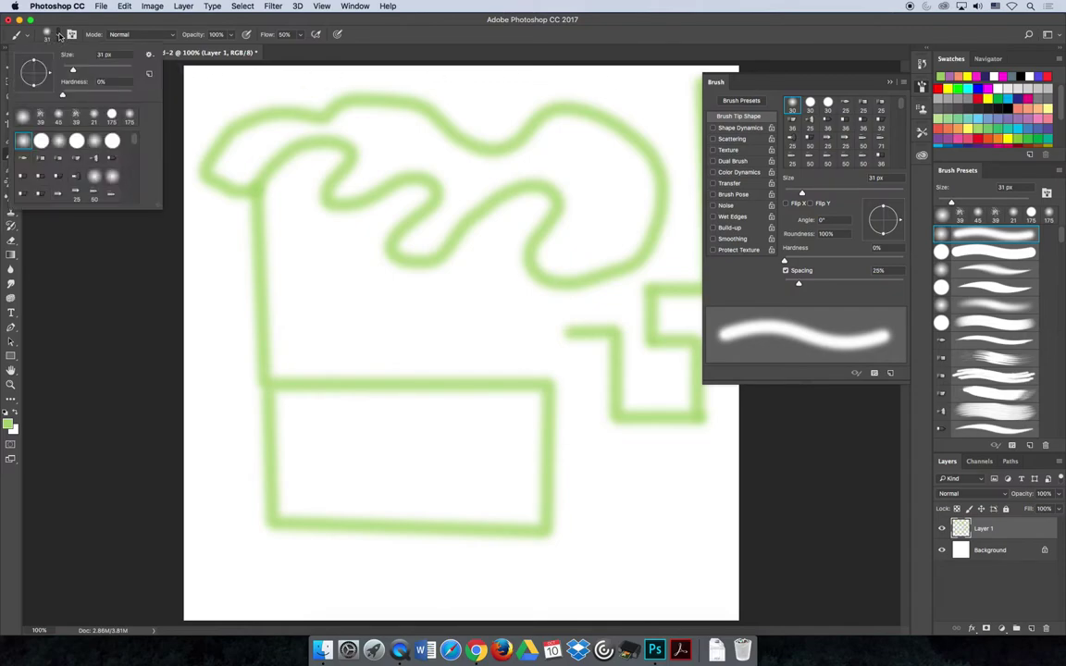
mouse_move(72, 69)
left_mouse_down()
mouse_move(104, 75)
mouse_move(67, 72)
mouse_move(97, 72)
mouse_move(82, 74)
left_mouse_up()
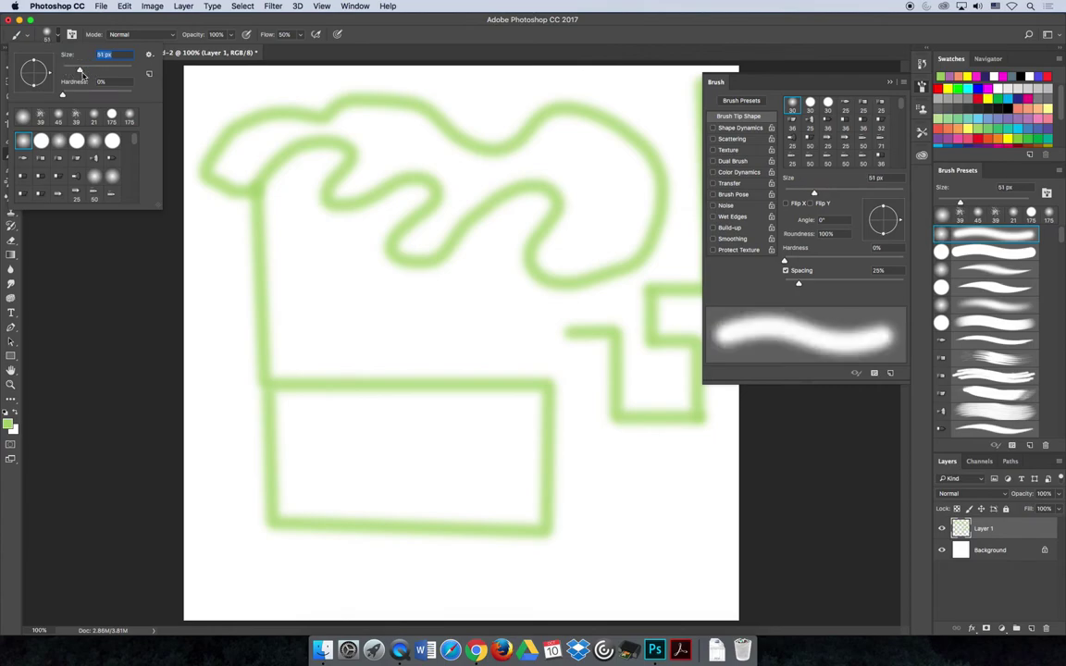
left_click(51, 34)
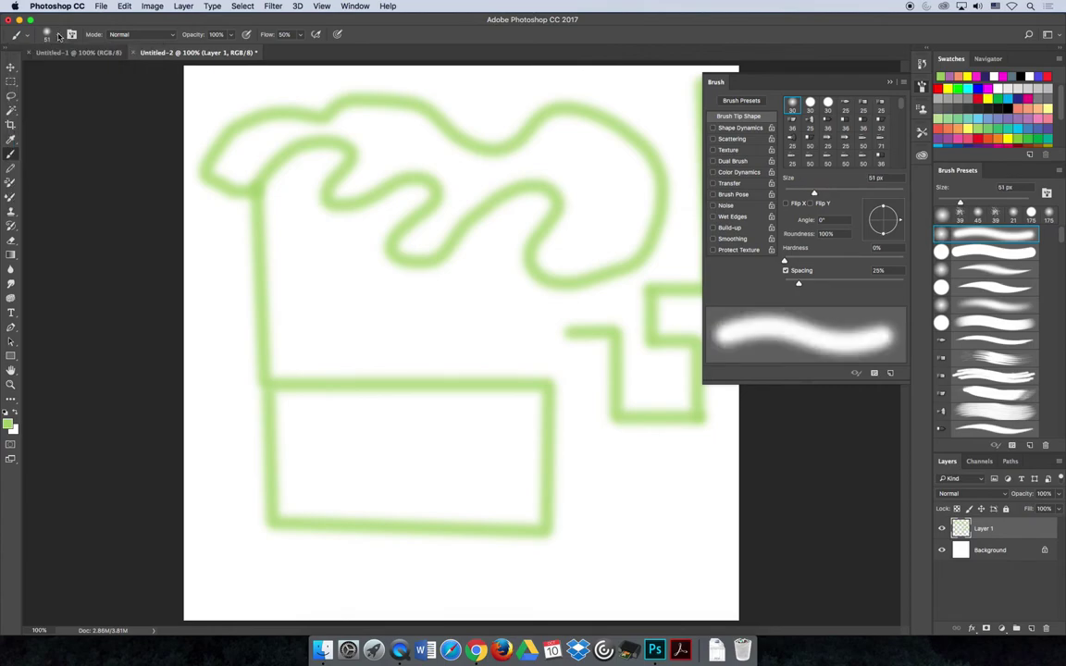
left_click_drag(701, 81, 713, 294)
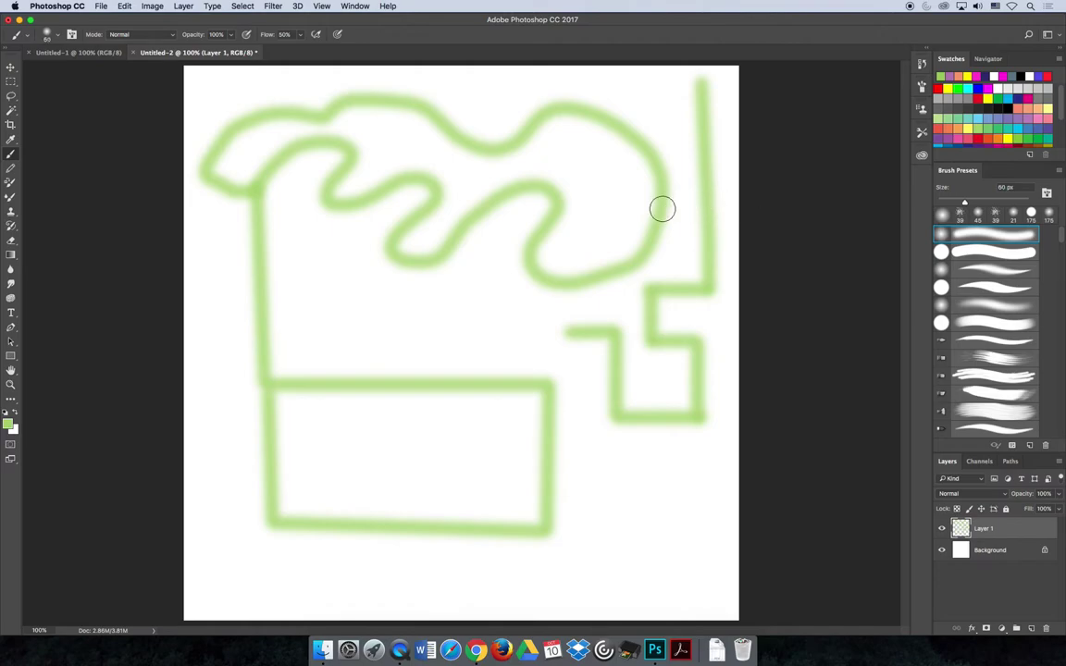
Step: Test brush sizes with ] and [ (200, 125, 300, 60, 40 px), settling on 125 px
key("bracketright")
key("bracketright")
key("bracketright")
key("bracketright")
key("bracketright")
key("bracketright")
key("bracketright")
key("bracketright")
key("bracketright")
key("bracketright")
key("bracketright")
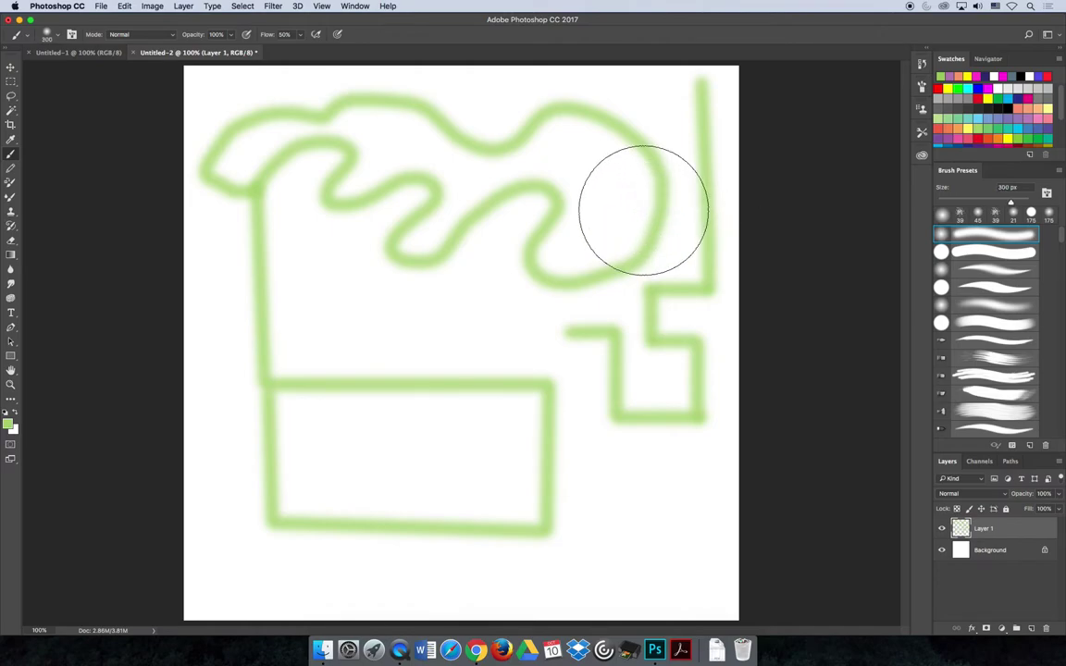
key("bracketleft")
key("bracketleft")
key("bracketleft")
key("bracketleft")
key("bracketleft")
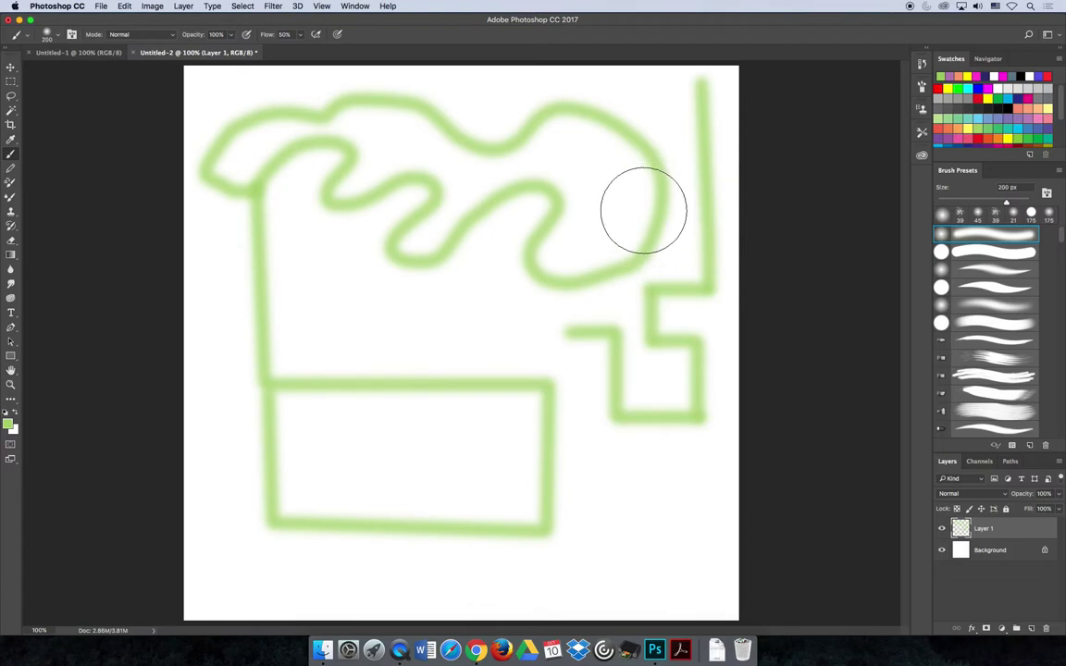
key("bracketright")
key("bracketright")
key("bracketright")
key("bracketright")
key("bracketright")
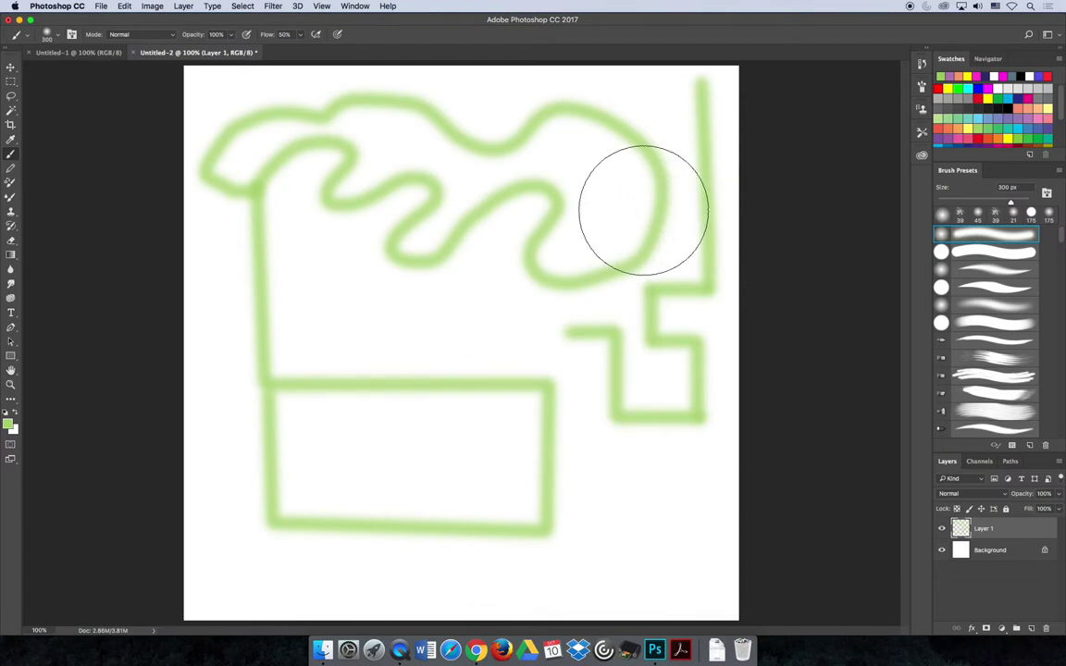
key("bracketleft")
key("bracketleft")
key("bracketleft")
key("bracketleft")
key("bracketleft")
key("bracketleft")
key("bracketleft")
key("bracketleft")
key("bracketleft")
key("bracketleft")
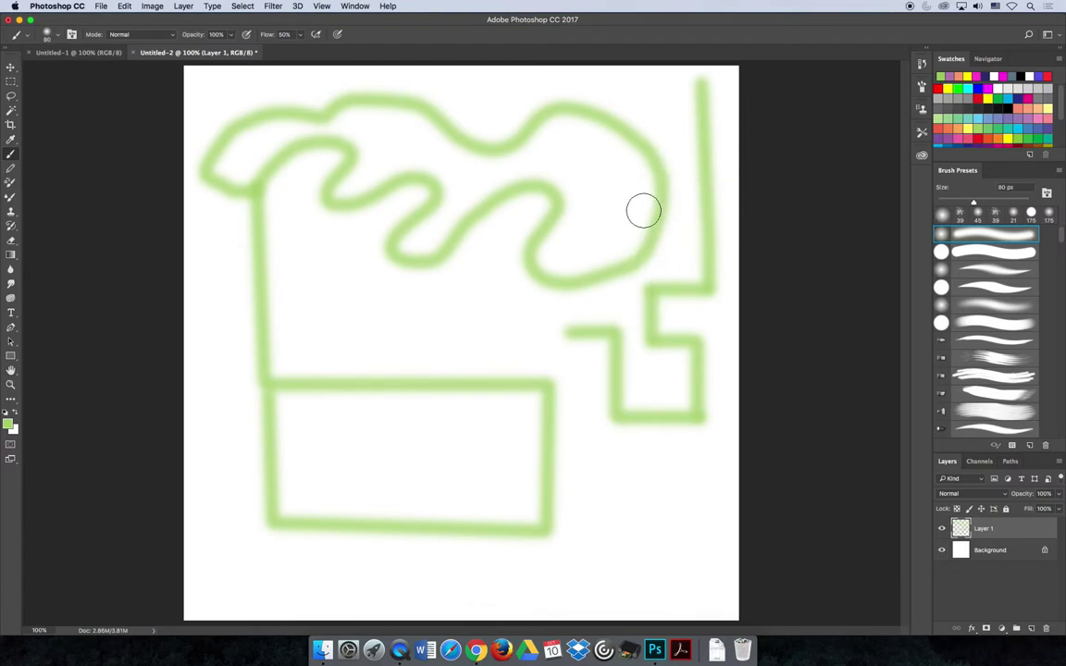
key("bracketleft")
key("bracketleft")
key("bracketright")
key("bracketright")
key("bracketright")
key("bracketright")
key("bracketright")
key("bracketright")
key("bracketright")
key("bracketright")
key("bracketright")
key("bracketright")
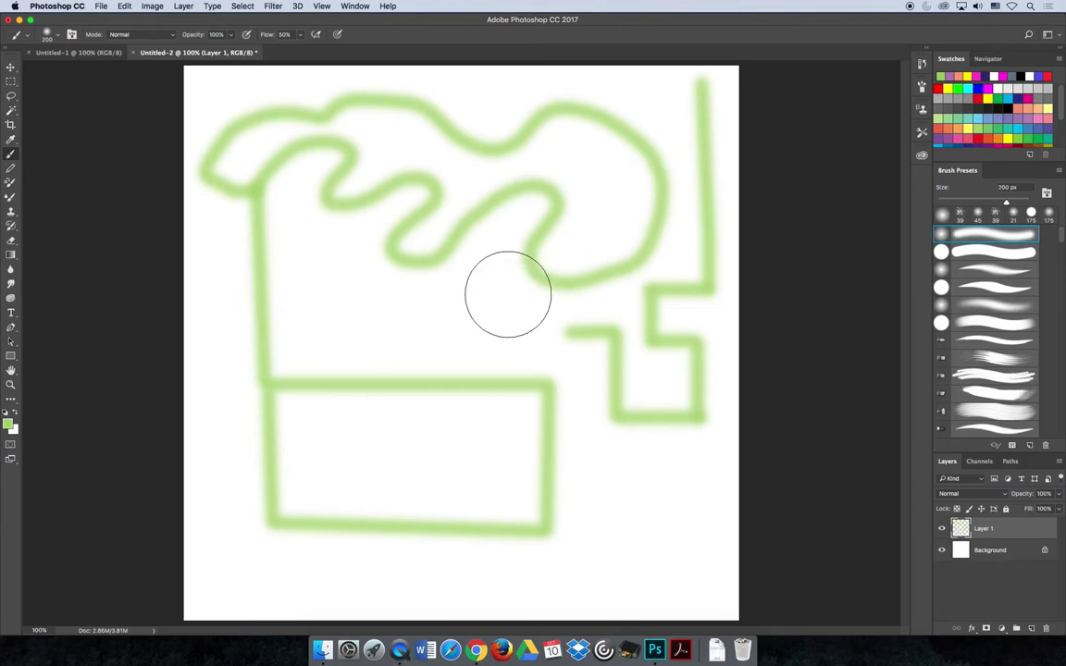
key("bracketleft")
key("bracketleft")
key("bracketleft")
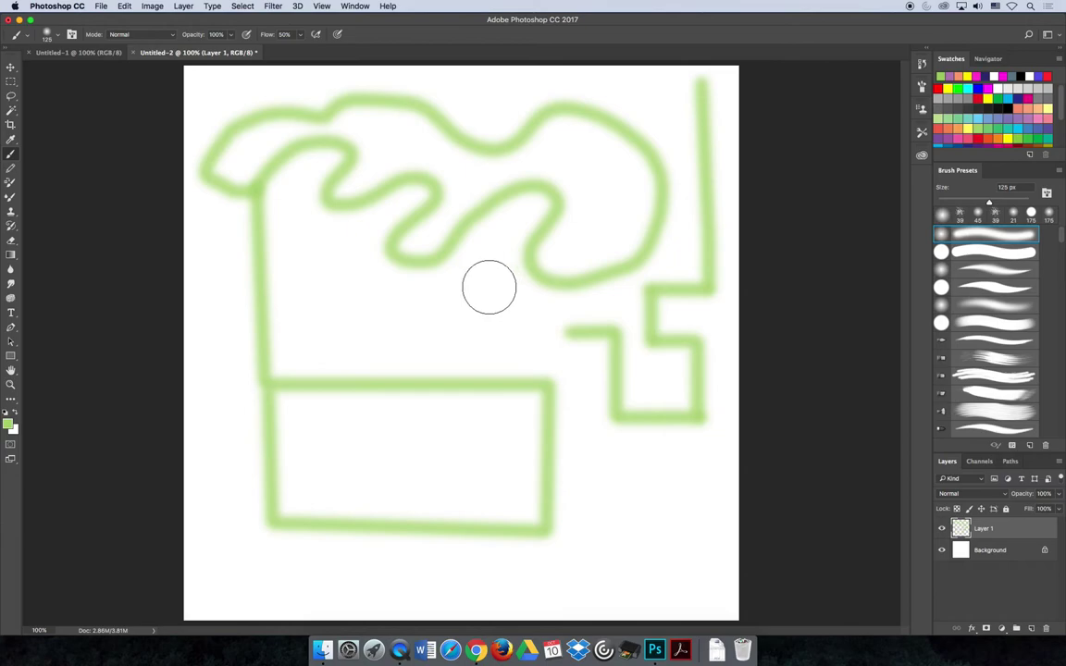
left_click(58, 35)
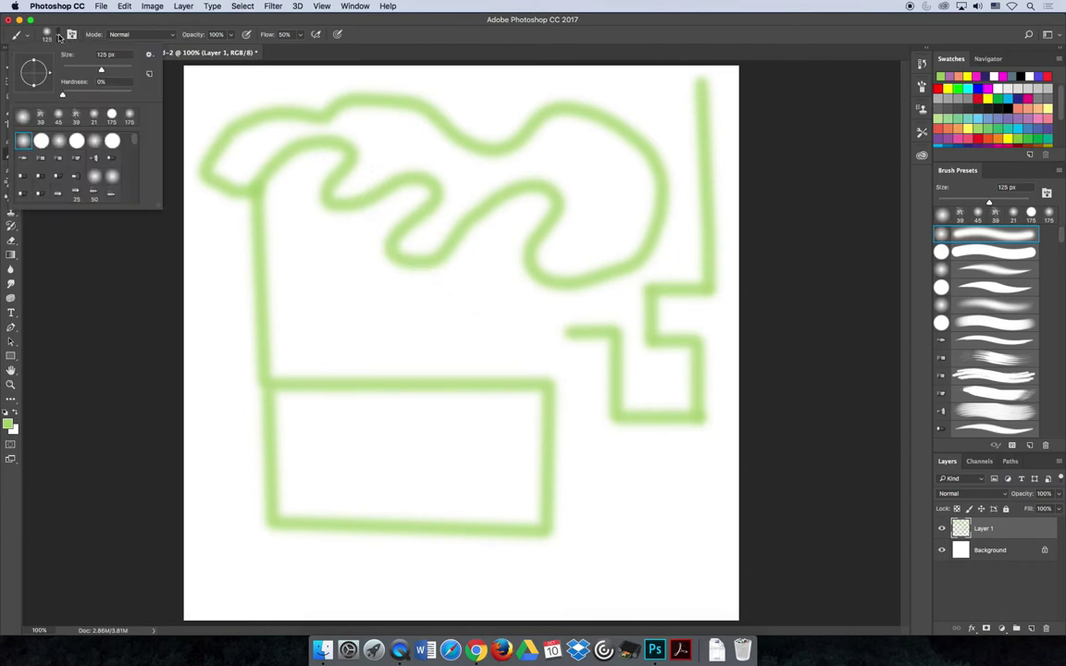
Step: Set the brush to 78 px and paint a wavy green stroke above the box
left_click_drag(101, 69, 91, 69)
left_click(58, 35)
mouse_move(378, 324)
left_mouse_down()
mouse_move(432, 303)
mouse_move(506, 325)
mouse_move(588, 403)
mouse_move(642, 505)
left_mouse_up()
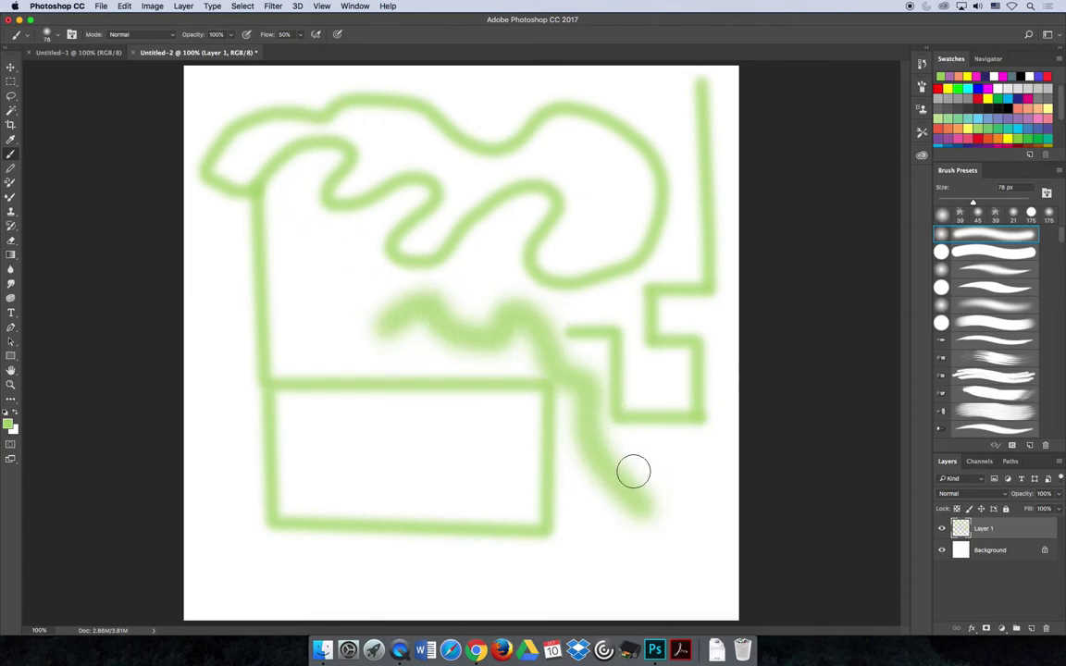
Step: Paint broad soft green fills over the lower canvas with 300 px and 175 px brushes
key("bracketright")
key("bracketright")
key("bracketright")
key("bracketright")
key("bracketright")
key("bracketright")
key("bracketright")
key("bracketright")
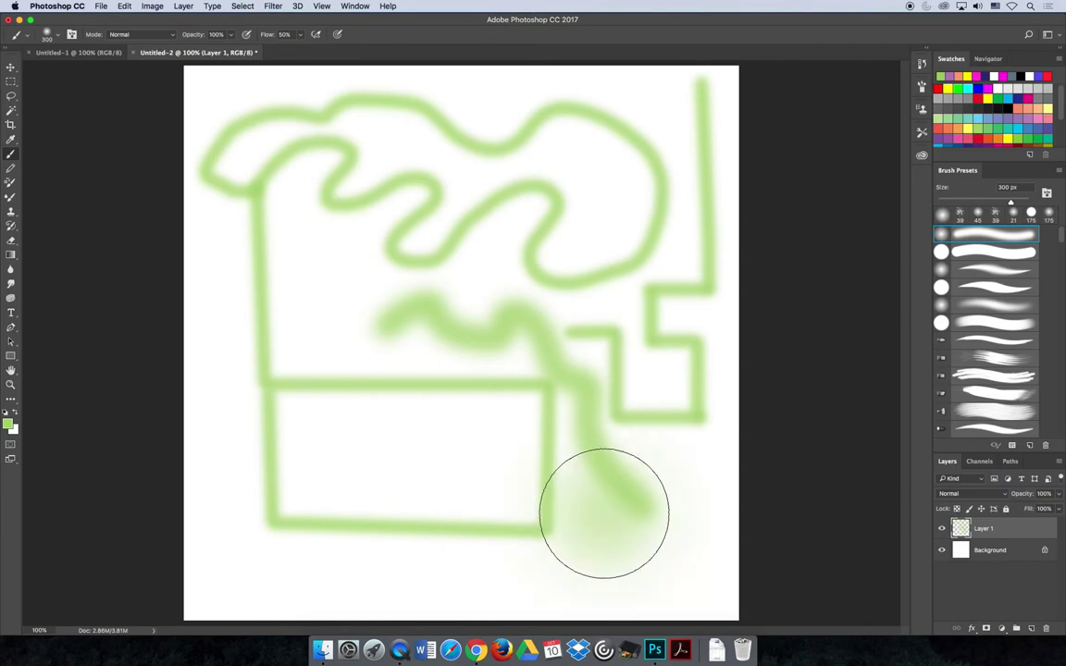
mouse_move(602, 517)
left_mouse_down()
mouse_move(298, 462)
mouse_move(250, 432)
mouse_move(523, 425)
mouse_move(443, 425)
mouse_move(403, 402)
mouse_move(642, 450)
mouse_move(664, 487)
mouse_move(677, 474)
mouse_move(679, 558)
mouse_move(590, 553)
mouse_move(628, 544)
mouse_move(701, 479)
mouse_move(686, 402)
mouse_move(667, 373)
left_mouse_up()
key("bracketleft")
key("bracketleft")
key("bracketleft")
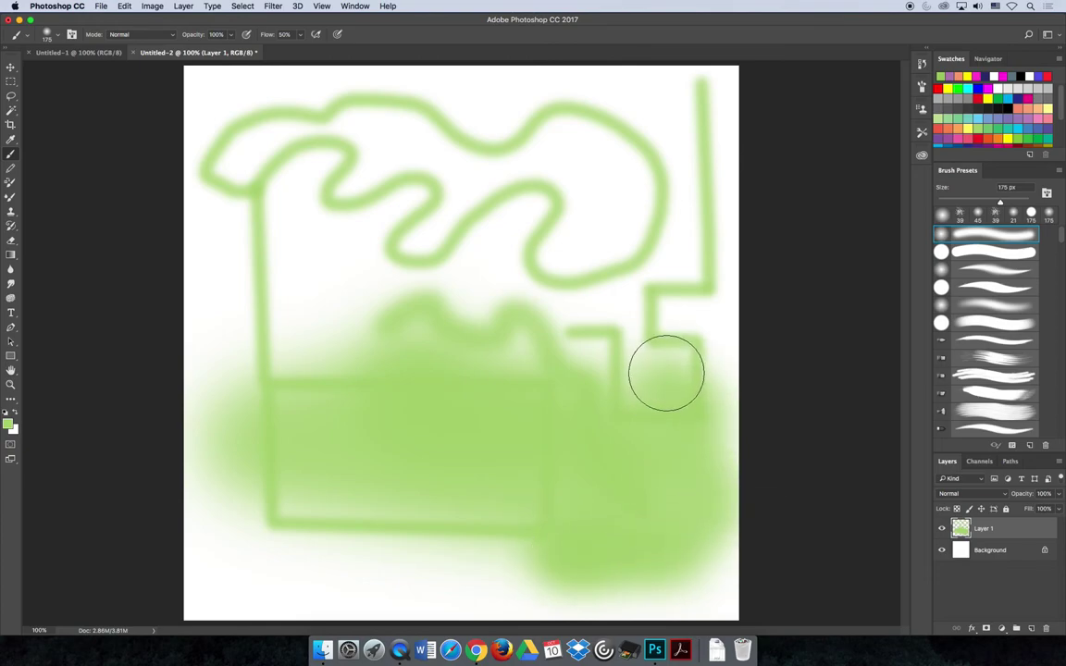
left_click_drag(666, 373, 685, 364)
Step: Load Natural Brushes 2 from the Brush Presets menu and append it to the existing presets
left_click(1060, 171)
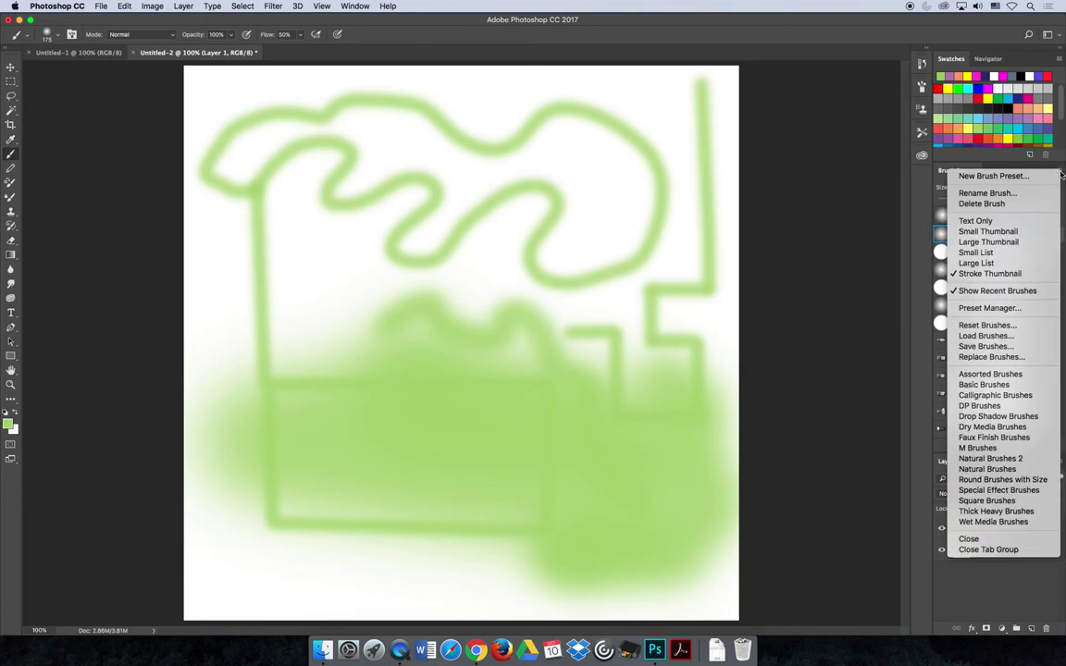
left_click(987, 461)
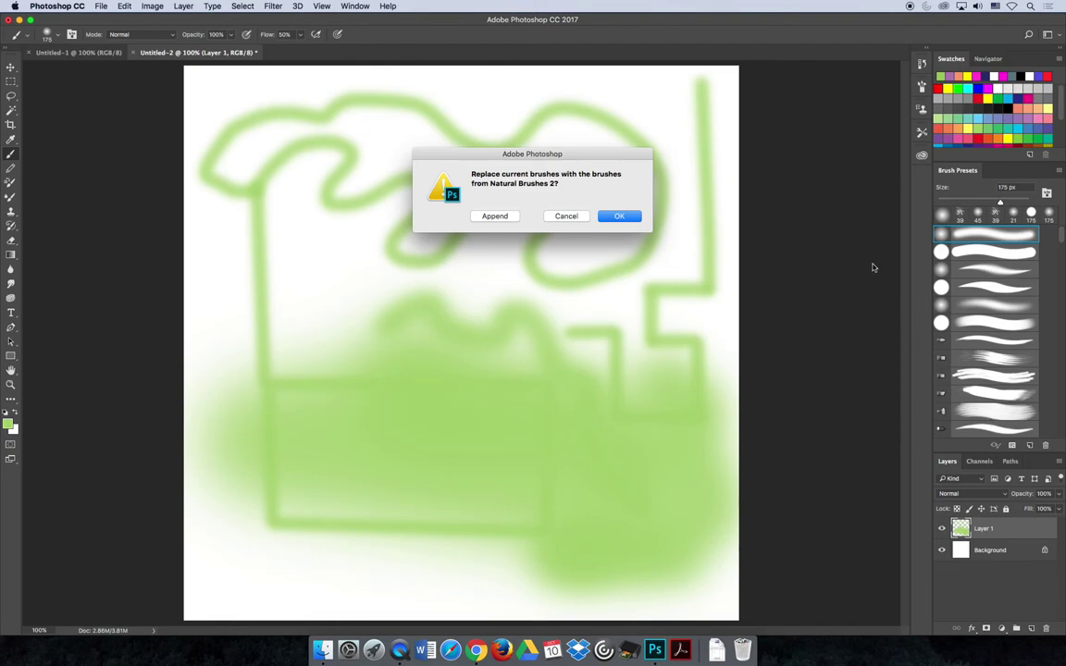
left_click(495, 217)
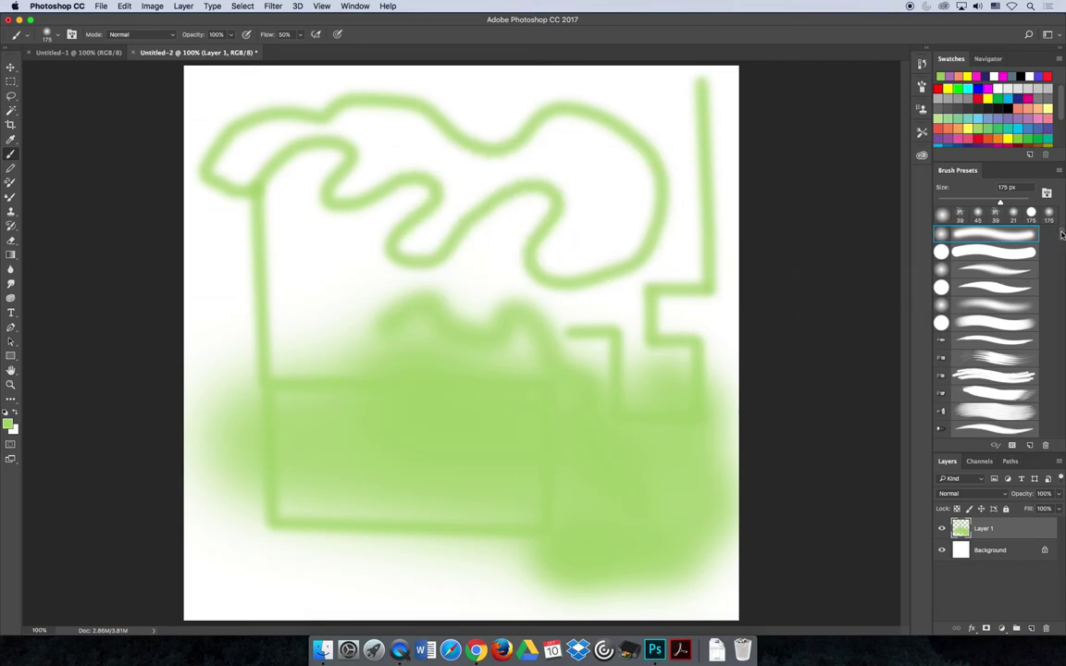
Step: Browse the Natural Brushes 2 presets, trying the 95, 10 and 1 px brushes, then pick the 60 px one
scroll(1062, 234, "down", 15)
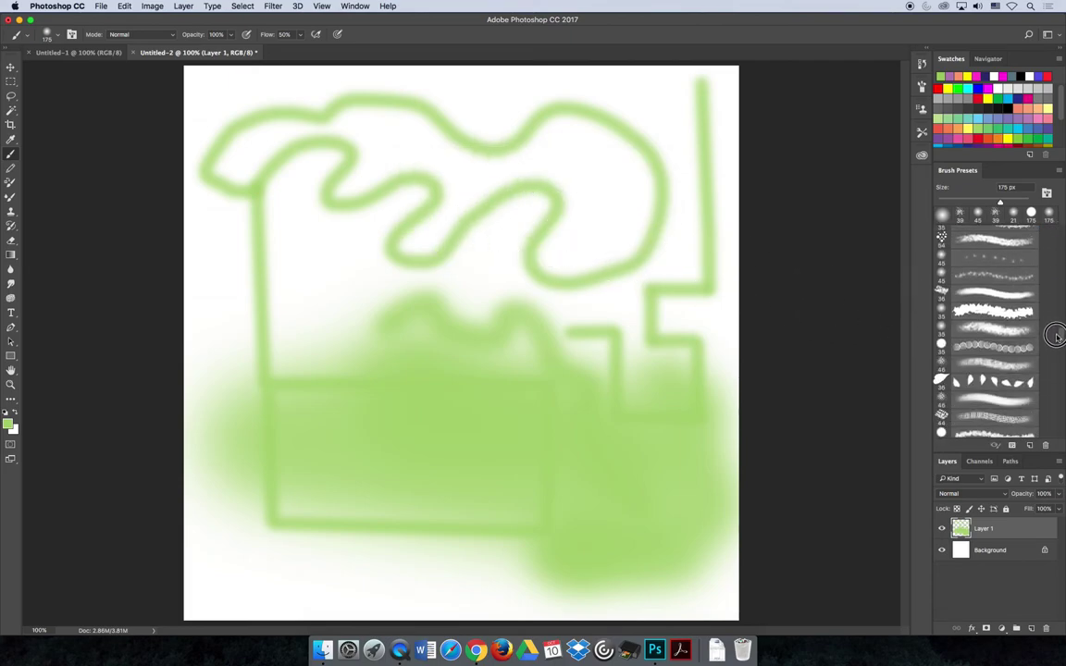
scroll(1056, 336, "down", 3)
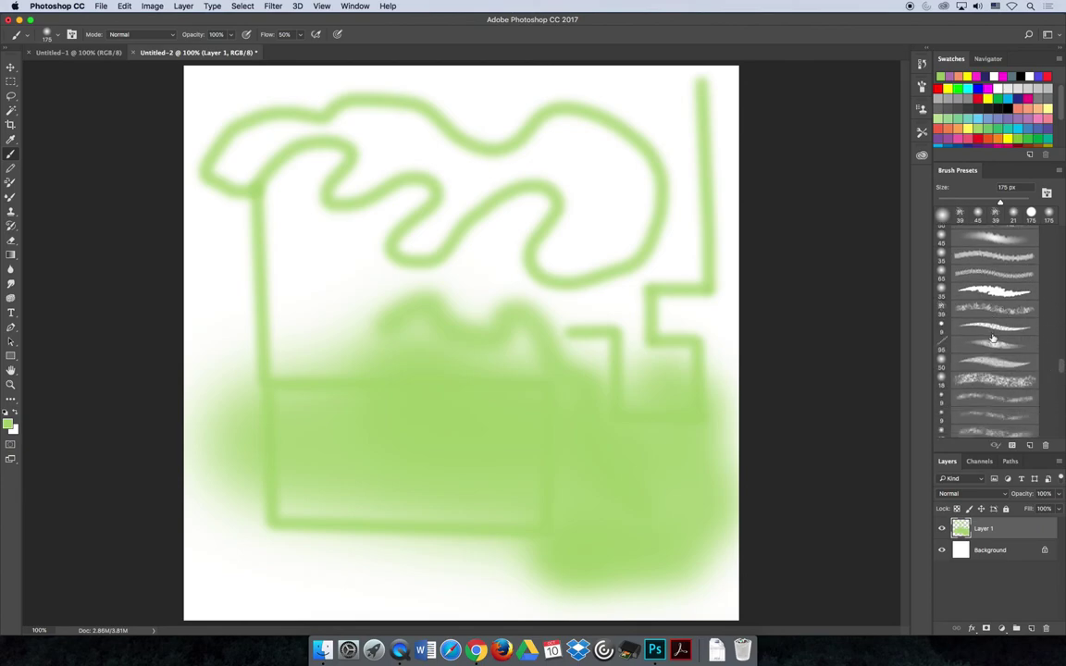
left_click(993, 340)
scroll(1061, 389, "down", 3)
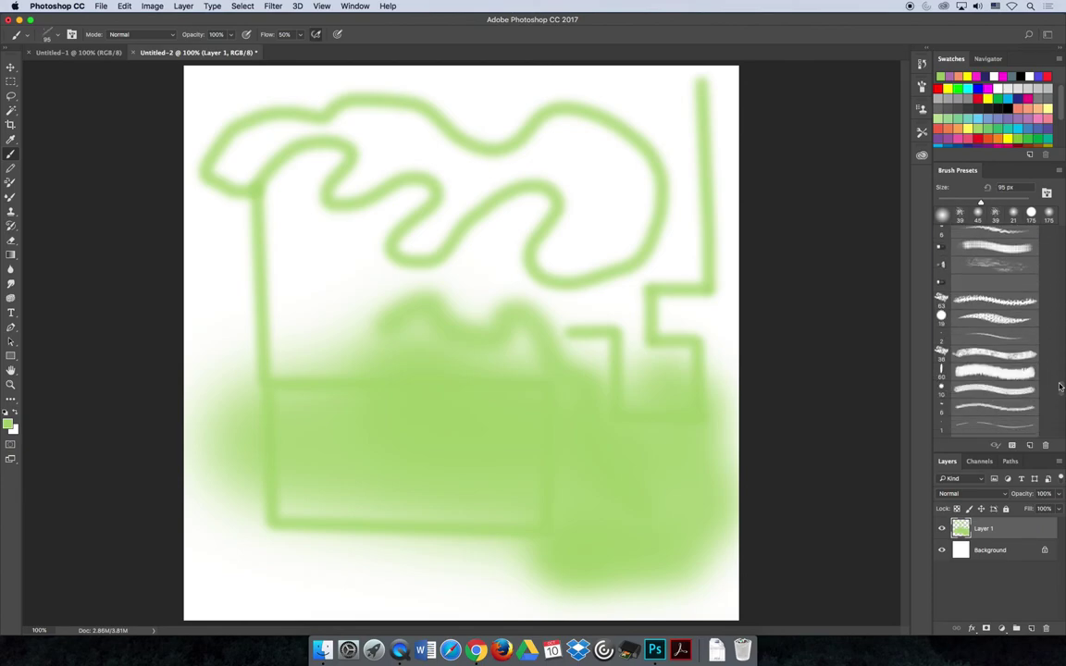
left_click(1001, 387)
left_click(995, 426)
scroll(1060, 398, "down", 3)
scroll(1061, 407, "down", 3)
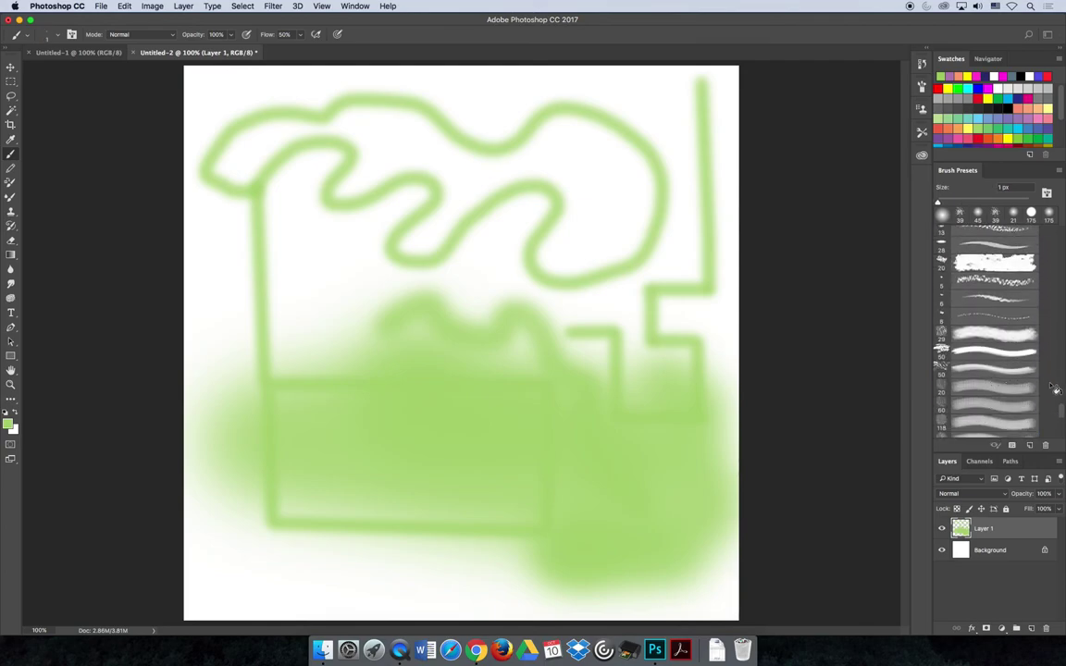
scroll(1060, 405, "up", 3)
scroll(1060, 405, "up", 5)
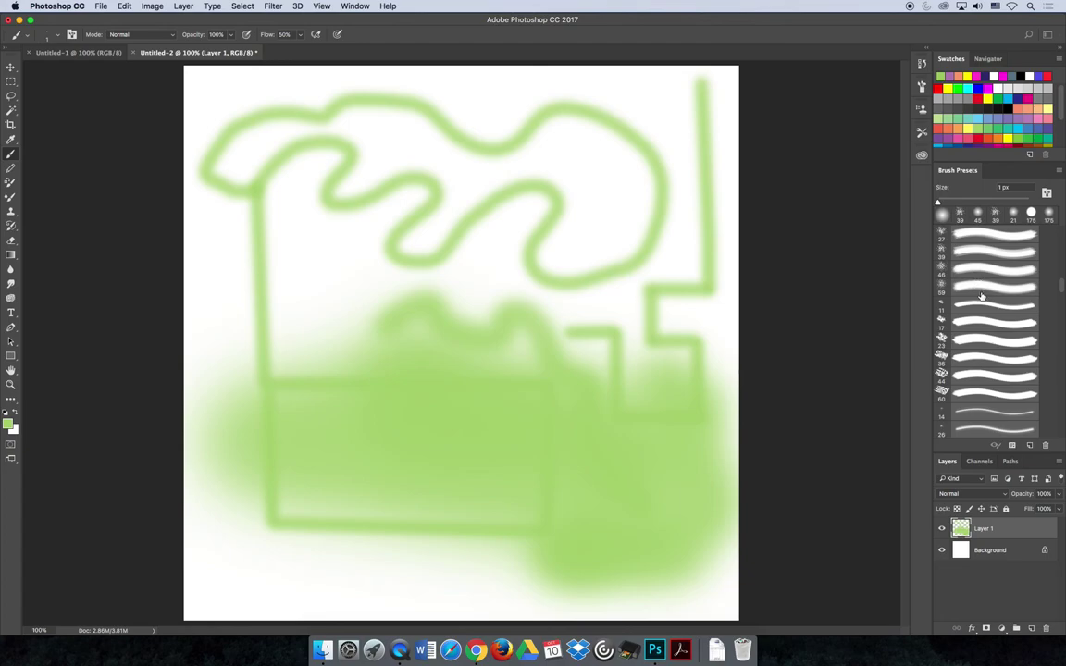
left_click(987, 396)
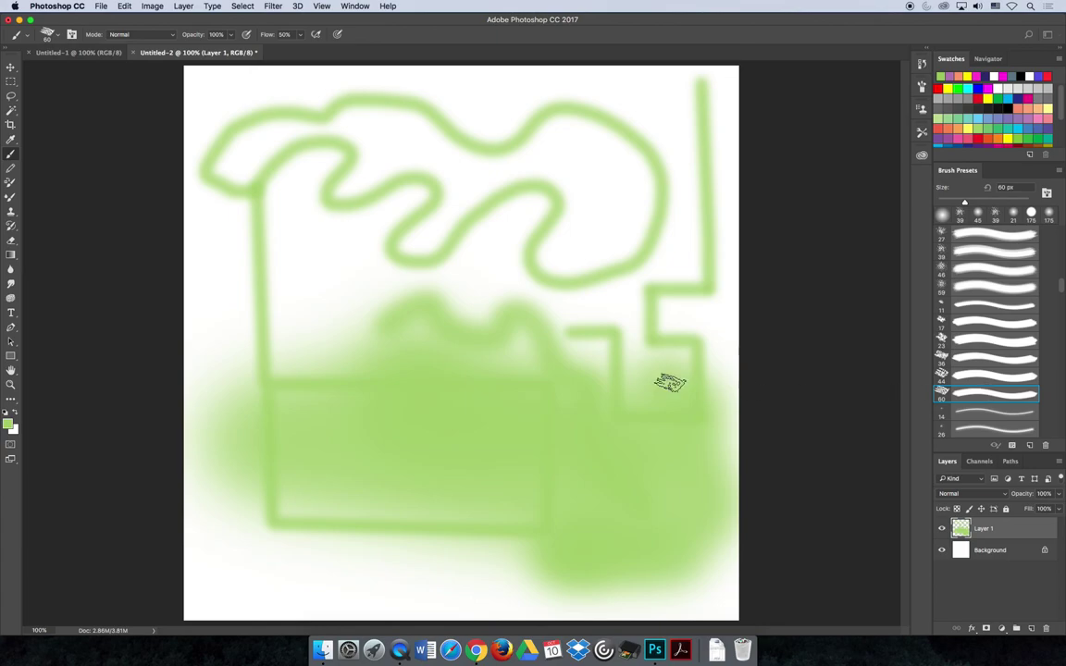
Step: Paint a thick wavy green stroke across the middle, then stamp faint 95 px leaf prints near the top
mouse_move(508, 289)
left_mouse_down()
mouse_move(445, 263)
mouse_move(388, 294)
mouse_move(326, 297)
mouse_move(327, 245)
mouse_move(400, 244)
mouse_move(462, 176)
mouse_move(494, 205)
mouse_move(684, 250)
mouse_move(708, 384)
left_mouse_up()
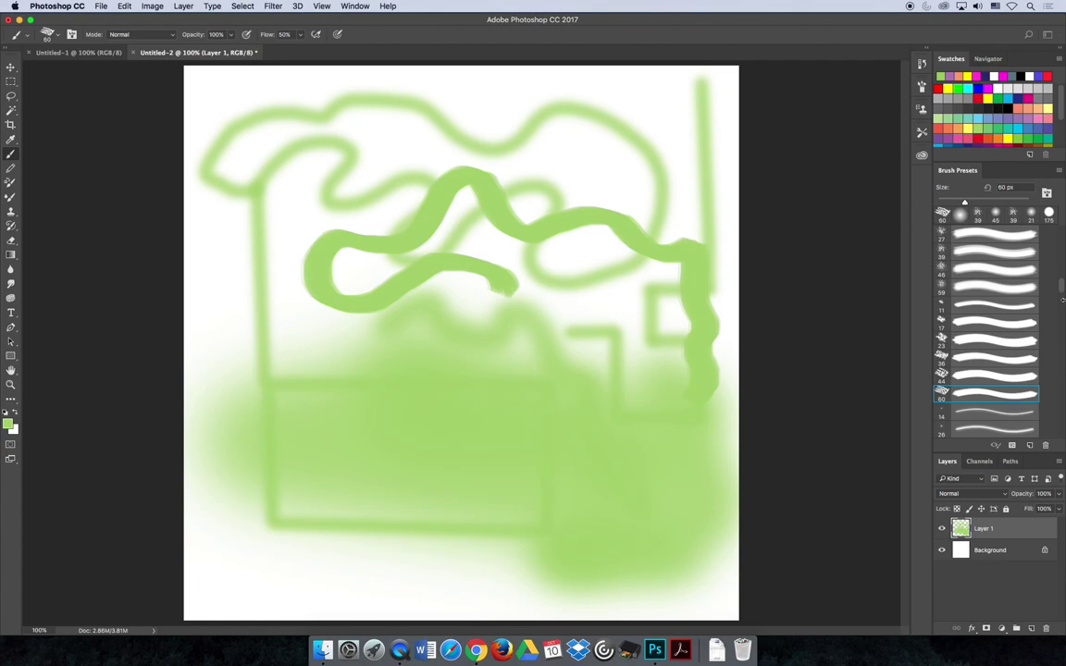
left_click_drag(1064, 287, 1063, 306)
left_click(989, 287)
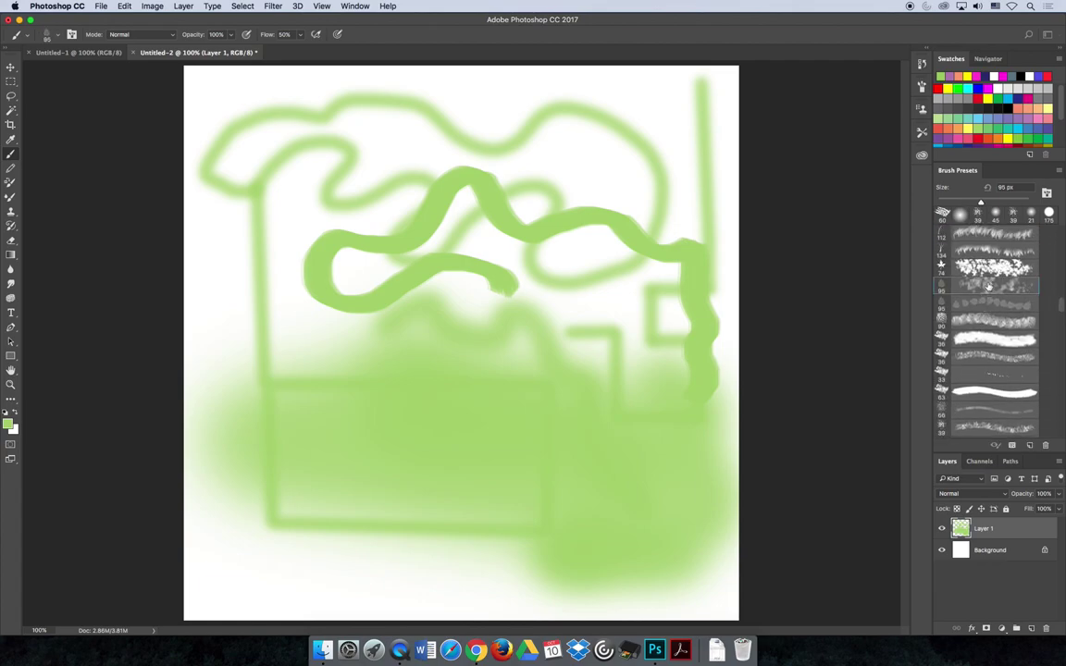
left_click(988, 302)
mouse_move(642, 93)
left_mouse_down()
mouse_move(619, 134)
mouse_move(593, 135)
mouse_move(441, 102)
mouse_move(351, 139)
mouse_move(299, 139)
mouse_move(296, 159)
mouse_move(371, 178)
mouse_move(529, 174)
left_mouse_up()
Step: Paint a textured grass band along the bottom with the 36 px preset and select the 44 px preset
left_click(1004, 341)
mouse_move(555, 551)
left_mouse_down()
mouse_move(512, 563)
mouse_move(324, 549)
mouse_move(252, 531)
left_mouse_up()
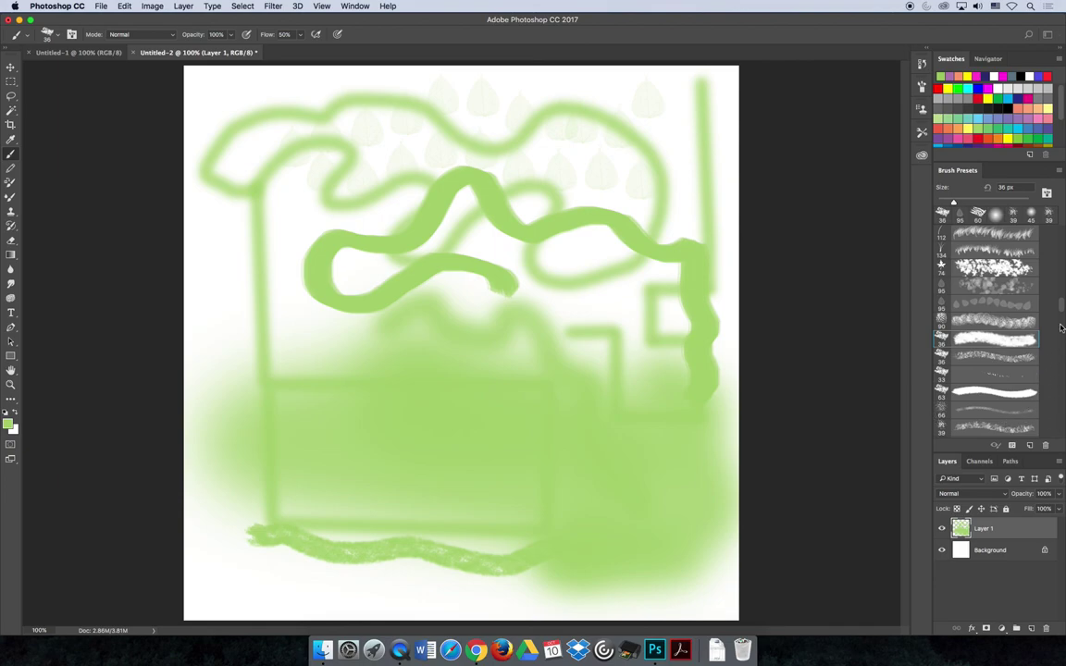
scroll(1004, 316, "down", 10)
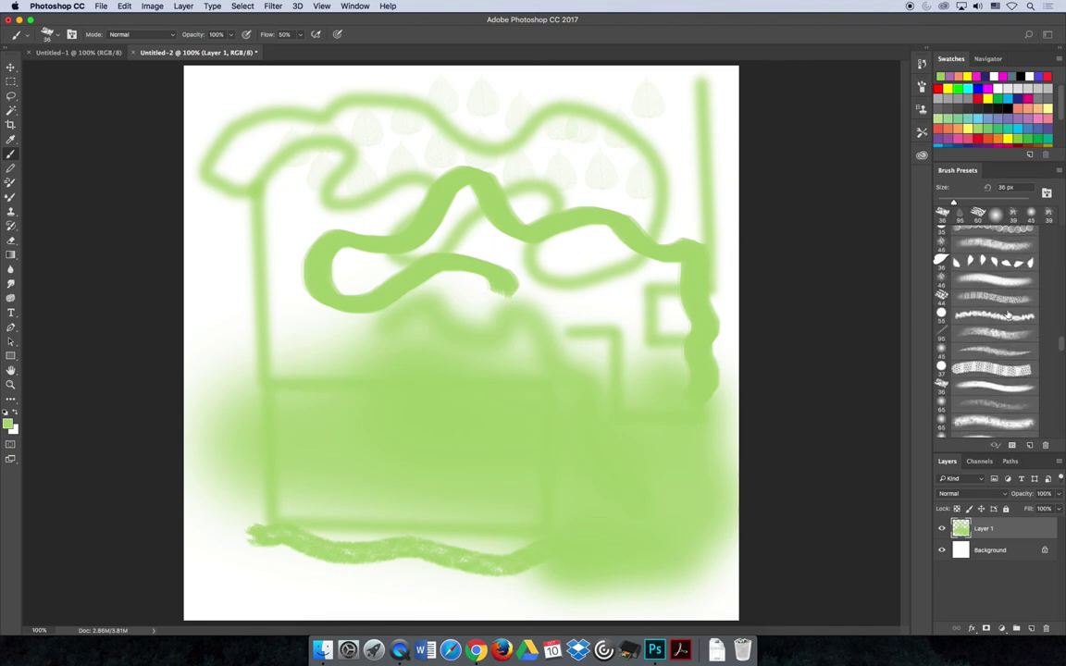
left_click(992, 297)
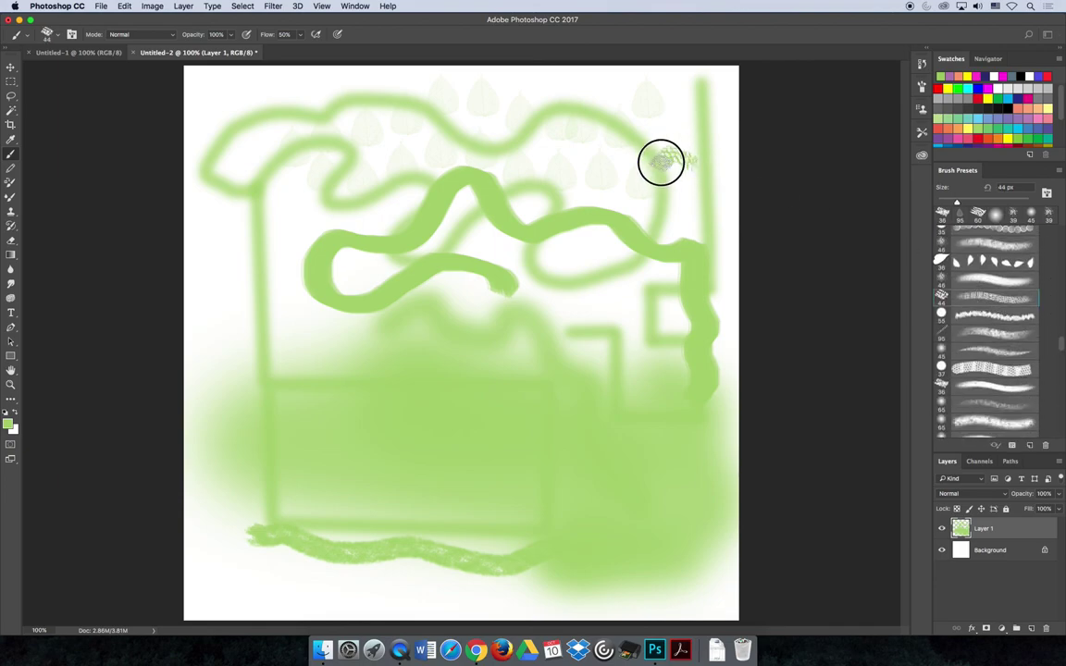